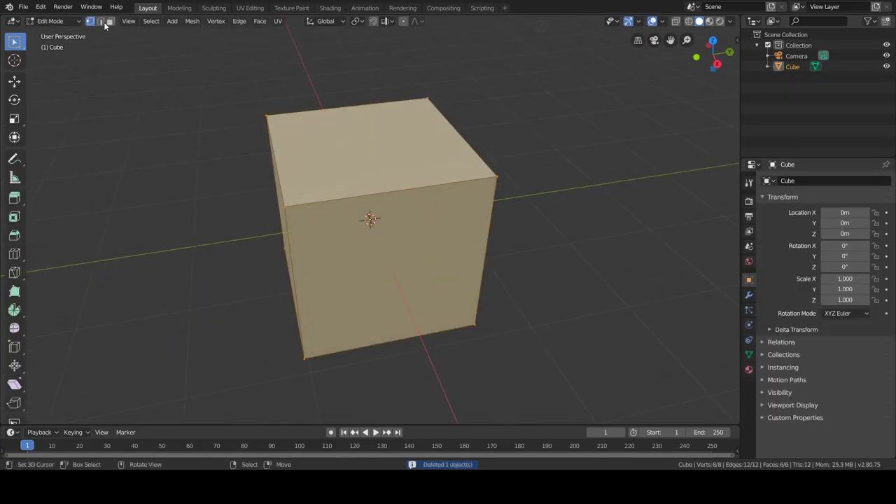
Step: Switch to face selection and select the cube's top face
left_click(110, 21)
left_click(382, 140)
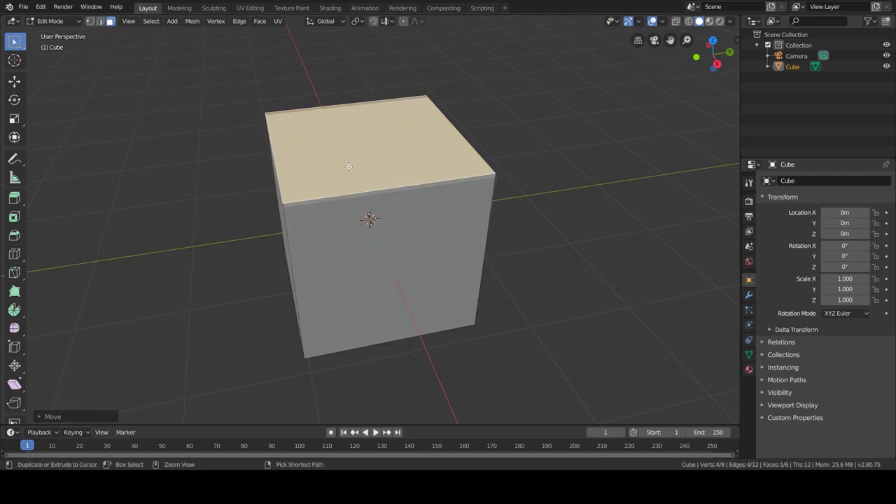
Step: Lower the cube's top face along the Z axis and choose Subdivide
key("g")
key("z")
right_click(371, 217)
left_click(315, 231)
Step: Set the subdivision to 15 cuts with 0.39 fractal noise and return to Object Mode
left_click(41, 416)
left_click_drag(136, 342, 166, 355)
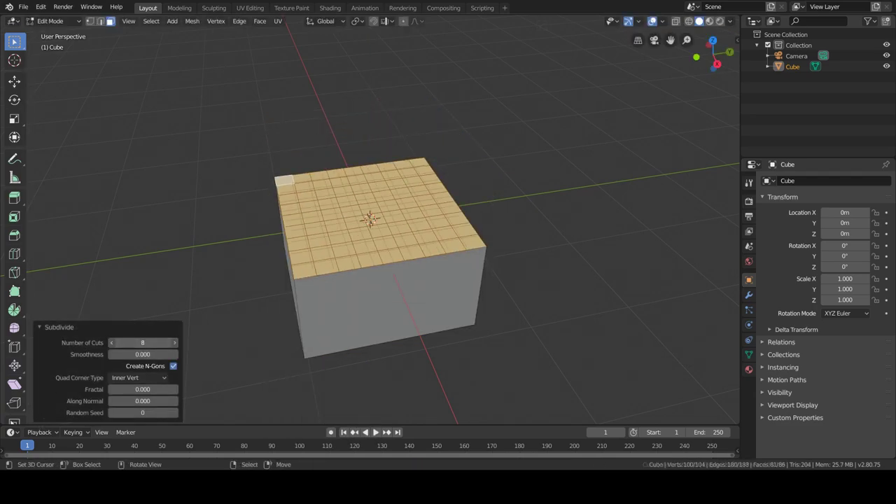
key("Return")
left_click_drag(142, 390, 149, 390)
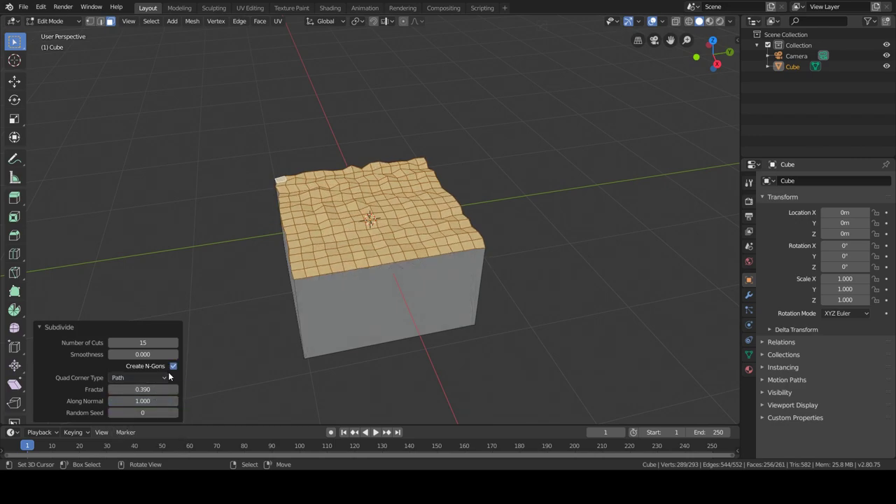
key("Tab")
key("shift+a")
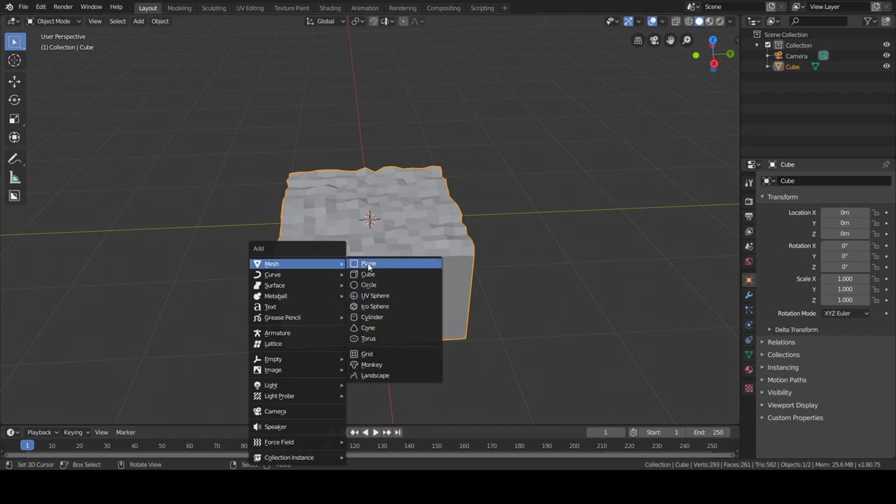
Step: Add a plane, lower it along Z and scale it slightly larger
left_click(368, 262)
key("g")
key("z")
left_click(368, 313)
key("s")
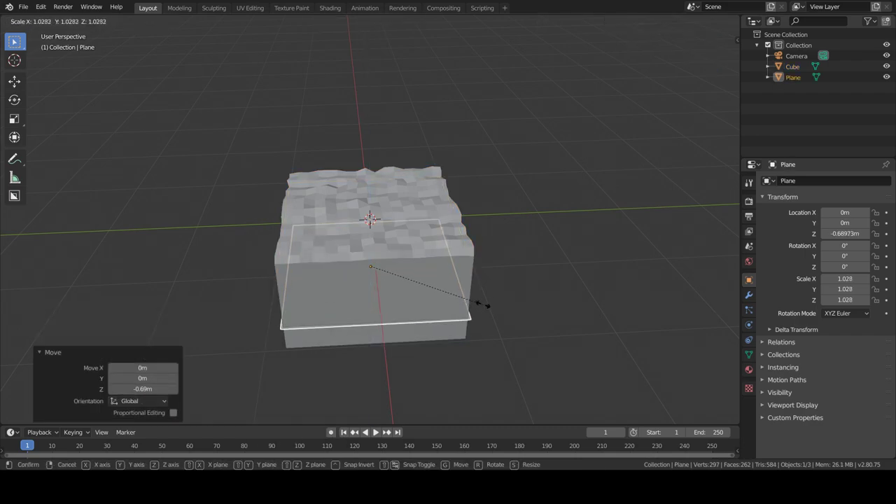
left_click(475, 297)
Step: Subdivide the plane with 15 cuts and 0.39 fractal noise
key("Tab")
right_click(474, 296)
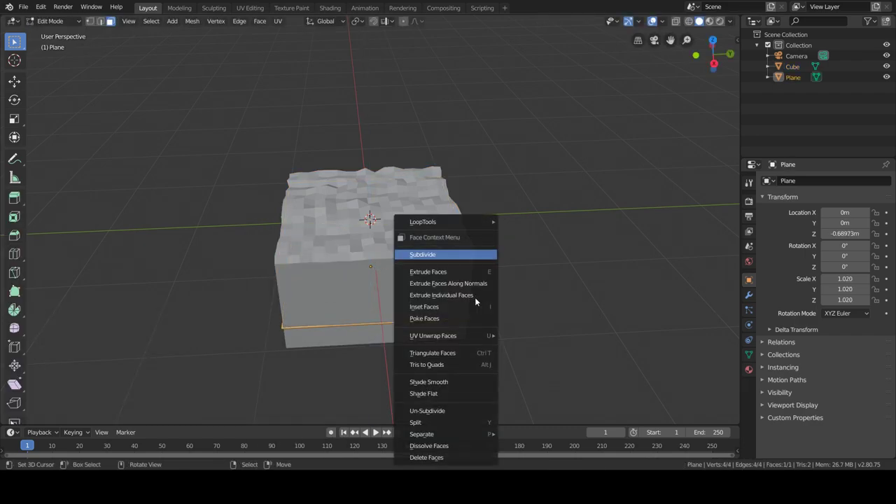
left_click(453, 256)
left_click(144, 343)
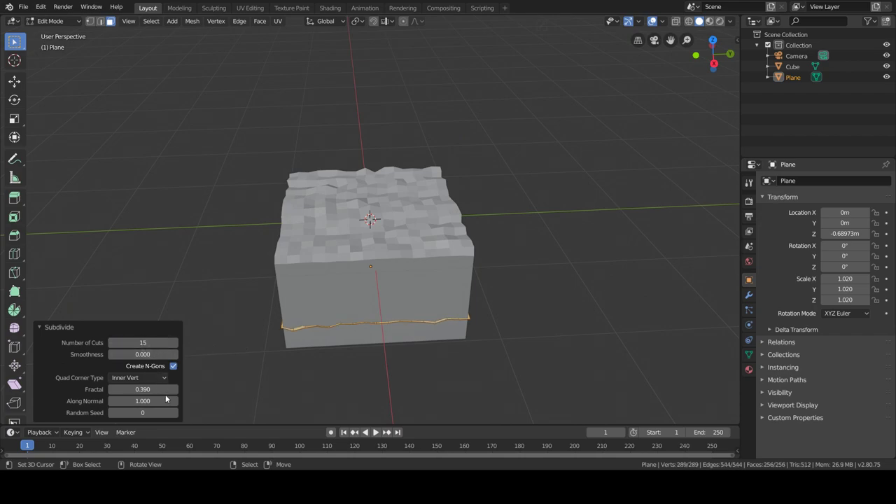
scroll(372, 281, "up", 2)
scroll(371, 280, "up", 3)
Step: Extrude the noisy plane into a cutter and slice the terrain block with Hard Ops
key("Tab")
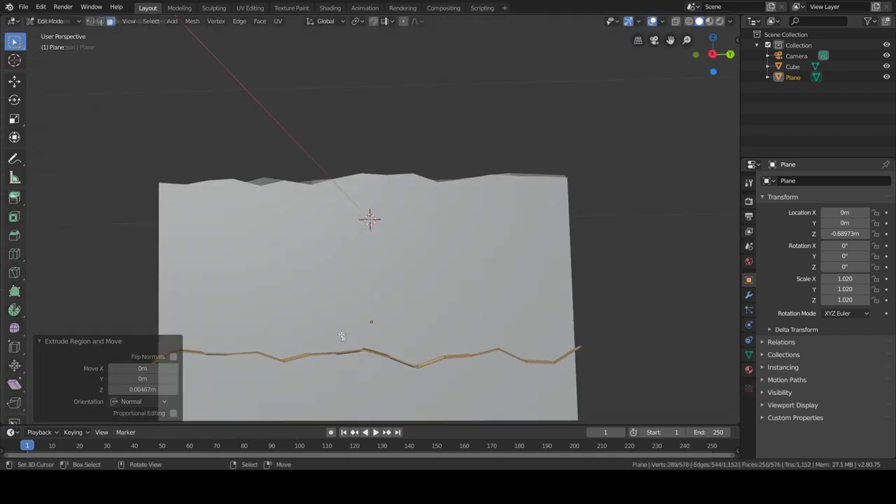
left_click(346, 321)
key("q")
left_click(401, 402)
key("Delete")
left_click(371, 360)
left_click(160, 21)
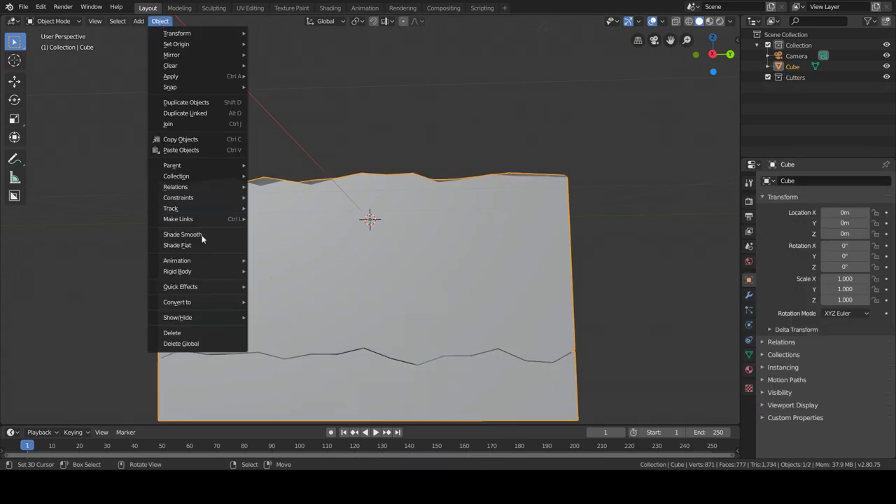
Step: In wireframe view, select a patch of faces in the centre of the terrain top
key("z")
left_click(201, 282)
middle_click_drag(290, 284, 378, 337)
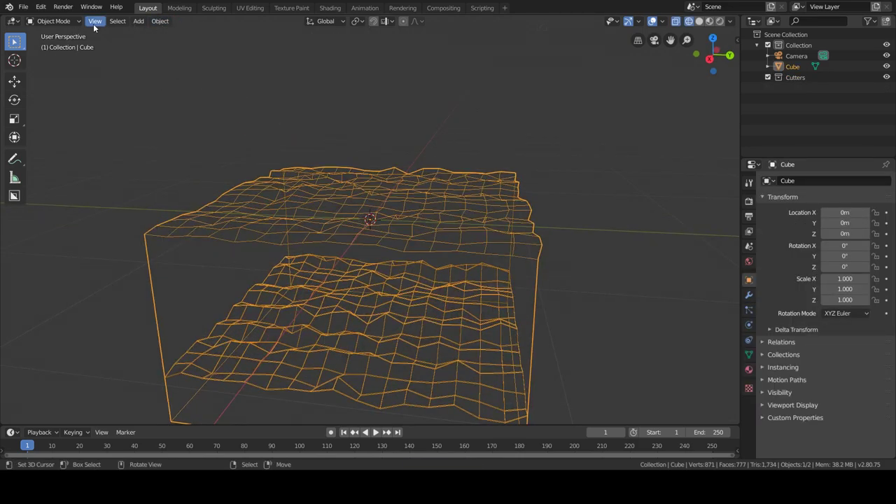
key("Tab")
scroll(366, 316, "up", 5)
scroll(400, 366, "up", 3)
left_click(343, 273)
left_click(388, 312, "shift")
left_click(329, 344, "shift")
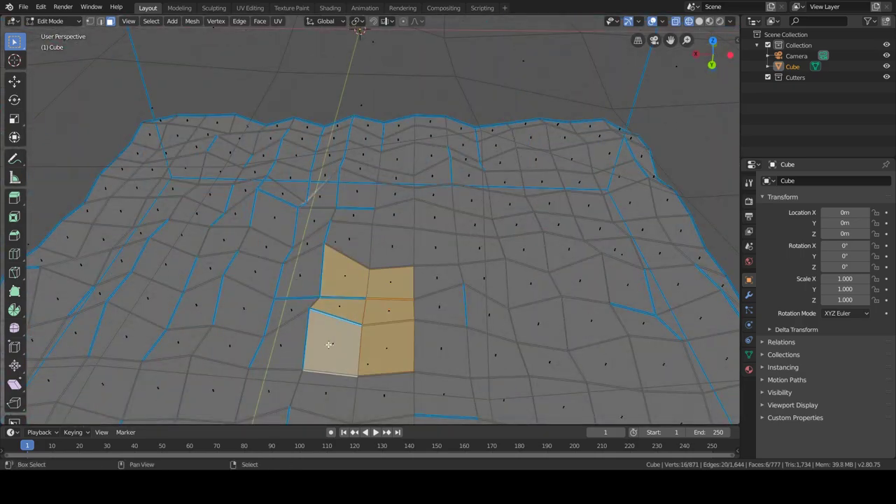
left_click(287, 301, "shift")
left_click(434, 278, "shift")
left_click(385, 399, "shift")
scroll(359, 305, "down", 5)
scroll(359, 305, "down", 2)
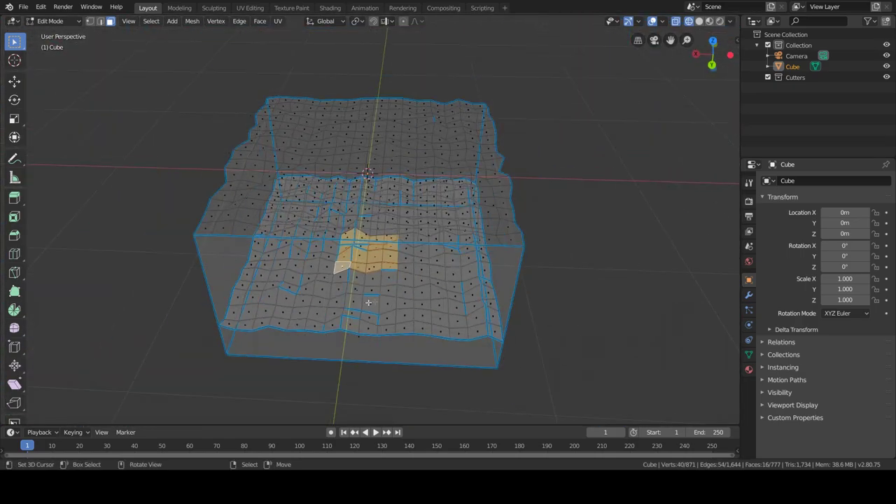
Step: With proportional editing on, raise the patch about 1.19 m and return to solid shading
key("o")
key("g")
key("z")
left_click(384, 171)
key("z")
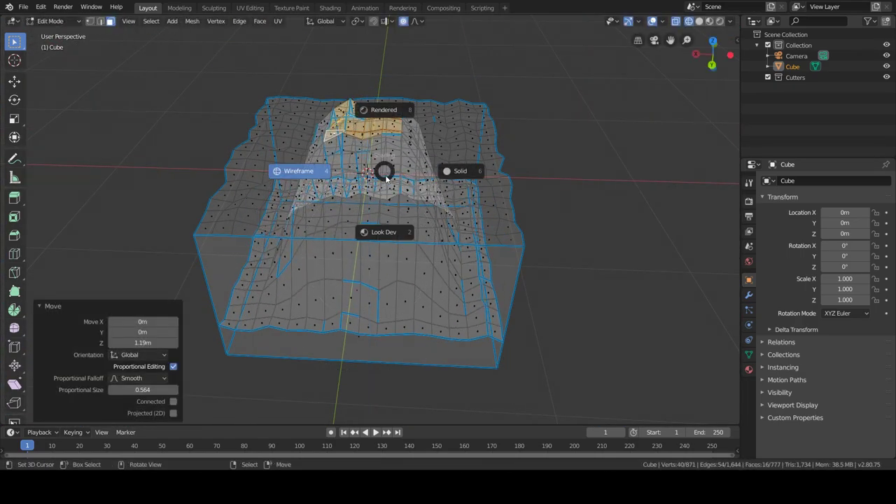
left_click(483, 196)
Step: Undo the first bump and raise the central mound again to 1.1 m
key("g")
key("Escape")
key("ctrl+z")
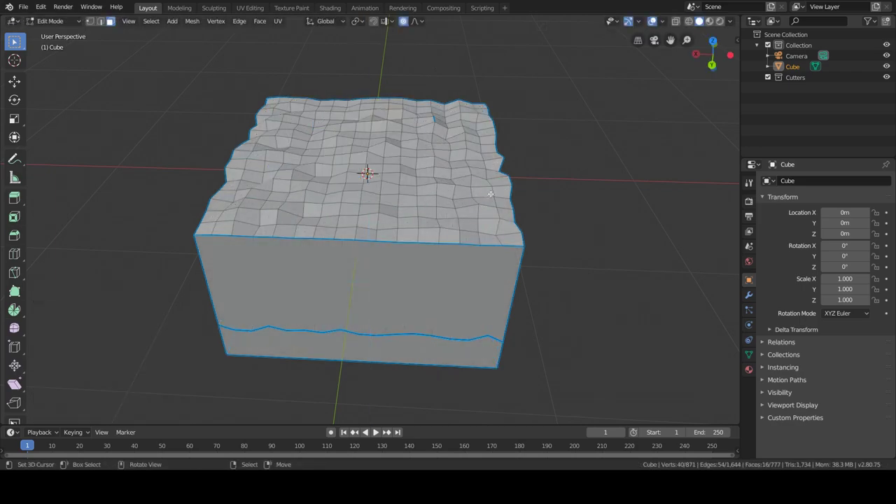
key("g")
key("z")
left_click(450, 102)
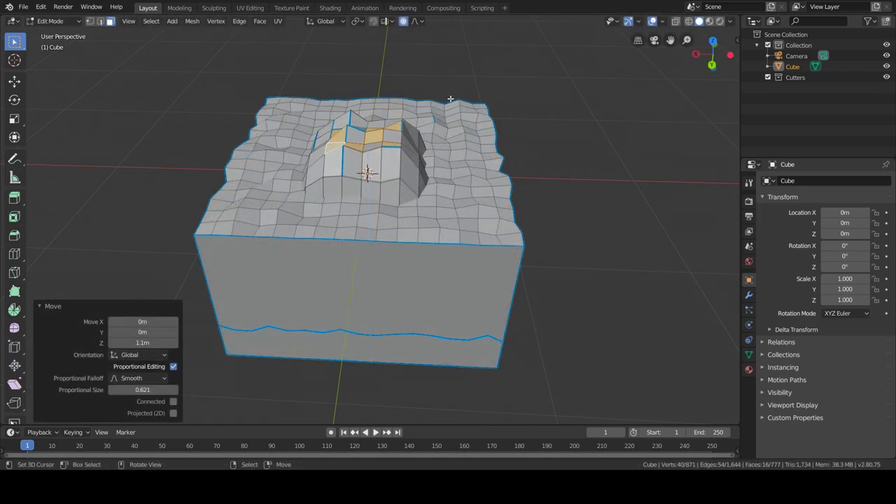
left_click(359, 343)
middle_click_drag(359, 343, 359, 295)
key("alt+a")
Step: Separate the connected lower part of the block into its own object by selection
key("l")
key("p")
left_click(358, 299)
key("shift+z")
middle_click_drag(314, 270, 348, 315)
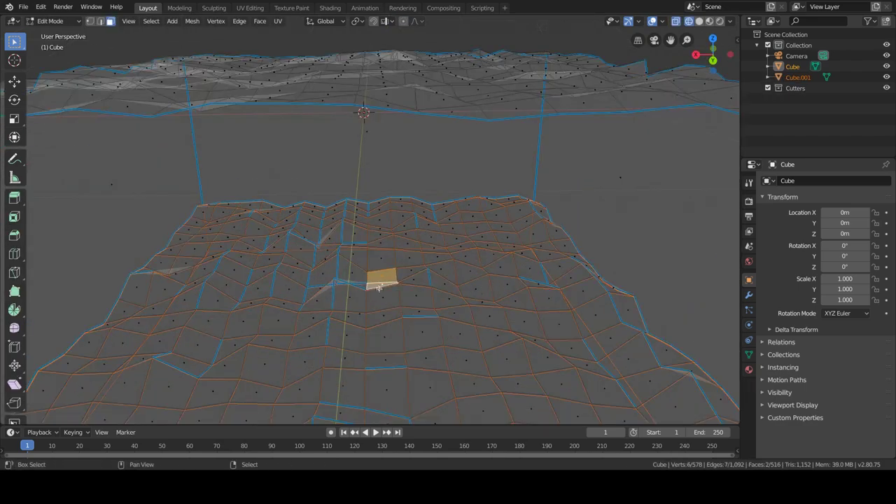
left_click(348, 314, "shift")
Step: Edit Cube.001 and select a small patch of faces on its top surface
key("Tab")
left_click(320, 344)
key("Tab")
key("shift+z")
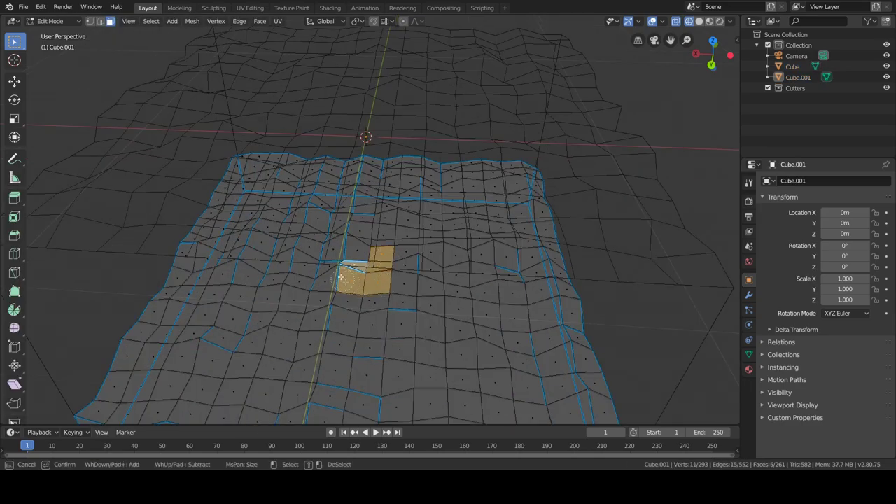
key("ctrl+l")
key("Escape")
middle_click_drag(348, 283, 250, 267)
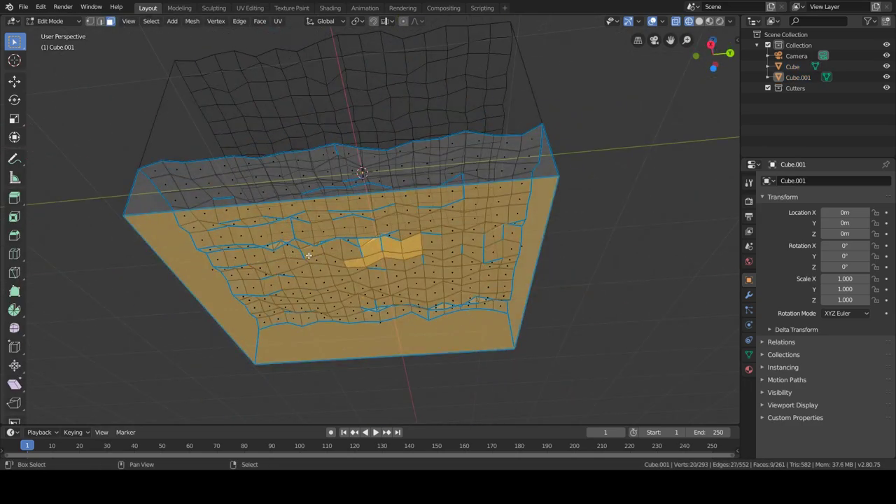
key("ctrl+z")
middle_click_drag(370, 314, 346, 306)
Step: With proportional editing, raise the patch 0.927 m into a rounded mound
key("g")
key("z")
key("Escape")
key("o")
key("g")
key("z")
left_click(400, 116)
key("z")
left_click(452, 116)
middle_click_drag(350, 196, 392, 231)
Step: Scale the mound's height along Z and push its side faces to reshape the cone
key("s")
key("z")
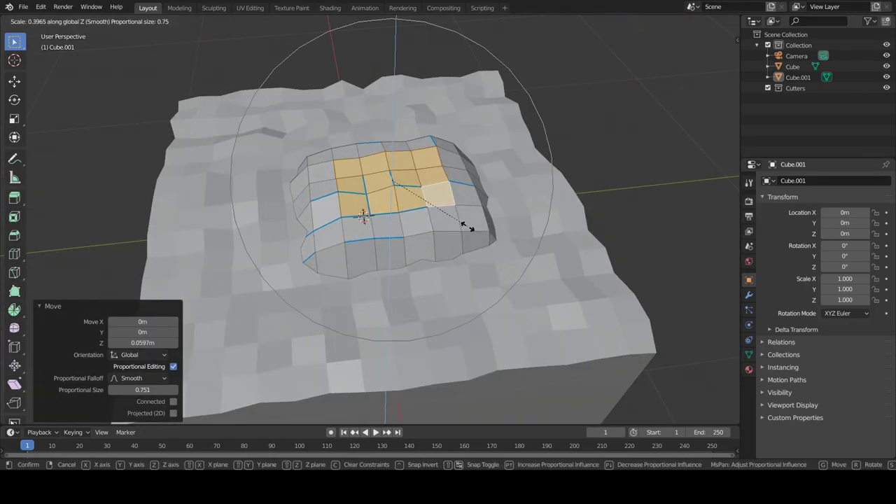
left_click(468, 226)
left_click(380, 254)
key("g")
left_click(404, 293)
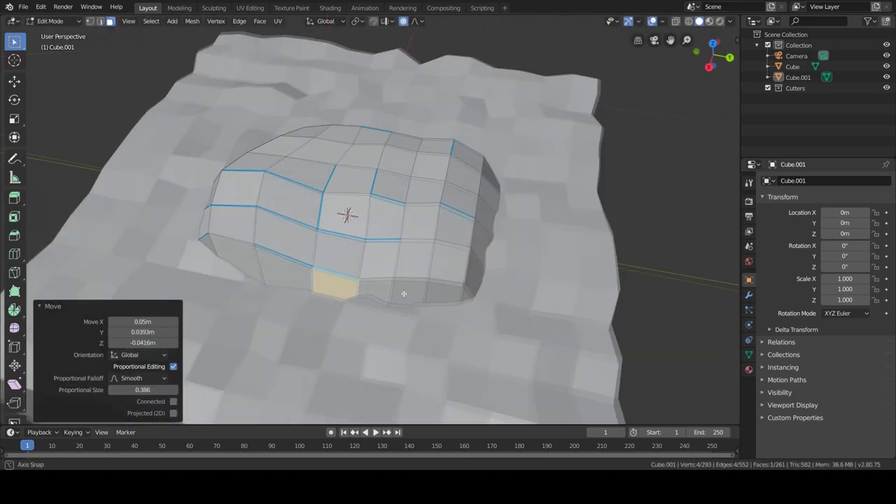
middle_click_drag(404, 293, 490, 210)
key("g")
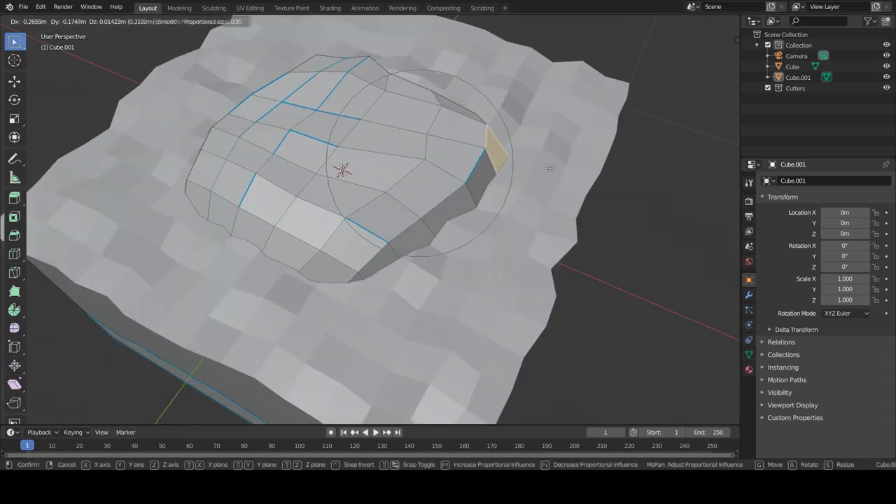
left_click(550, 168)
key("g")
left_click(420, 260)
Step: Refine the volcano cone and crater with further smooth-falloff face moves, then leave Edit Mode
key("Tab")
scroll(420, 248, "down", 5)
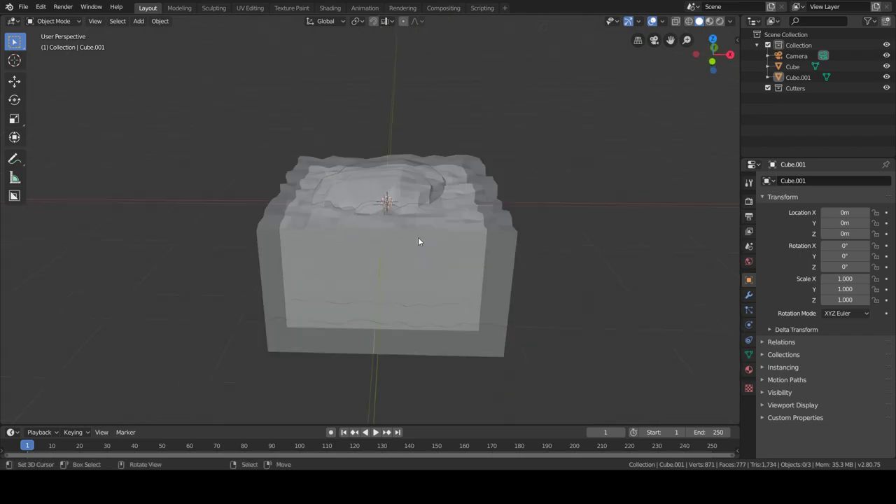
key("Tab")
scroll(418, 242, "up", 2)
key("g")
left_click(420, 245)
middle_click_drag(420, 245, 394, 309)
key("g")
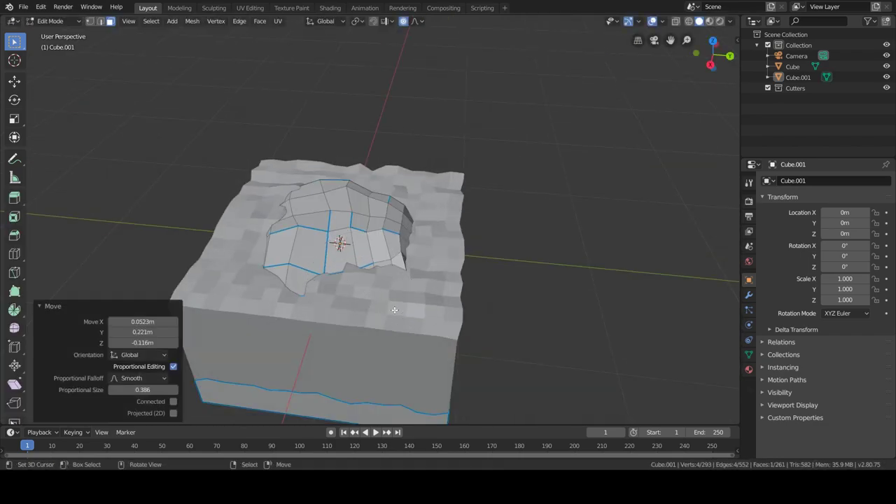
left_click(394, 310)
key("Tab")
middle_click_drag(364, 264, 449, 247)
key("shift+a")
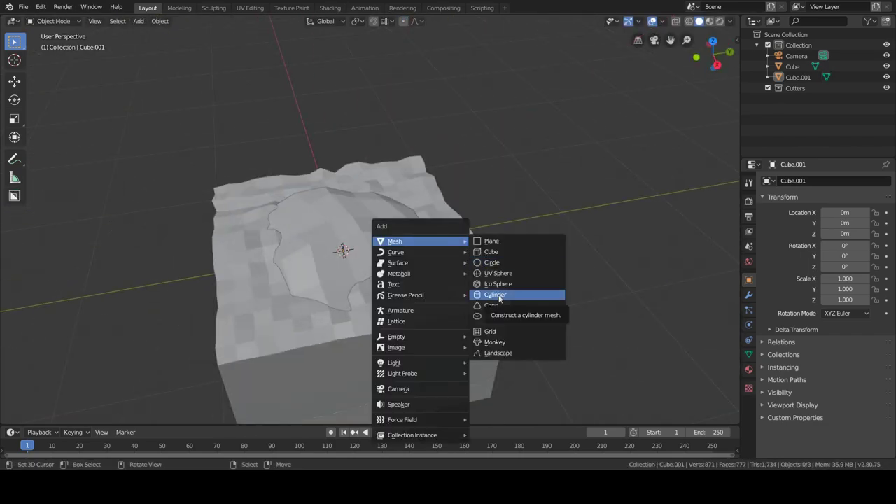
Step: Add a cylinder at the centre, scale it down and place it
left_click(499, 295)
key("s")
left_click(394, 275)
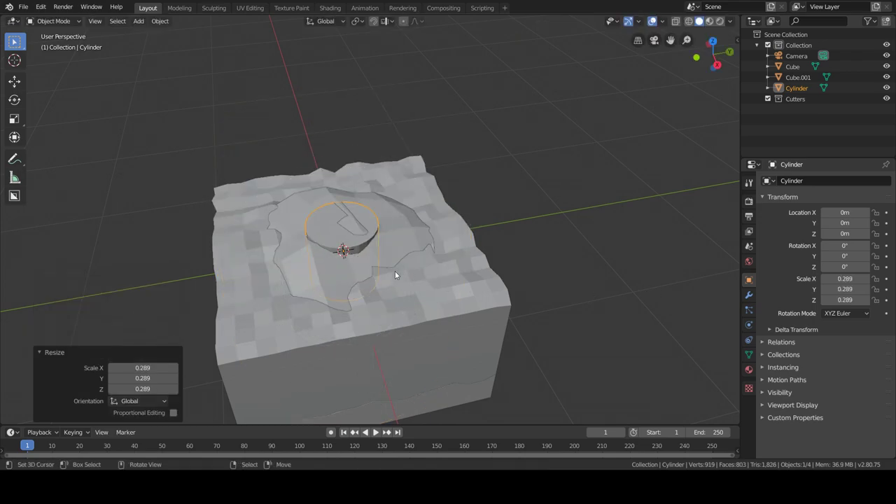
left_click(414, 236)
Step: In Edit Mode, add seven evenly spaced loop cuts around the cylinder
key("Tab")
scroll(385, 238, "up", 2)
key("ctrl+r")
scroll(354, 240, "up", 1)
left_click(354, 241)
right_click(354, 241)
Step: Taper the cylinder's top cap into a cone and resize the whole mesh
left_click(326, 183)
key("i")
key("Escape")
key("s")
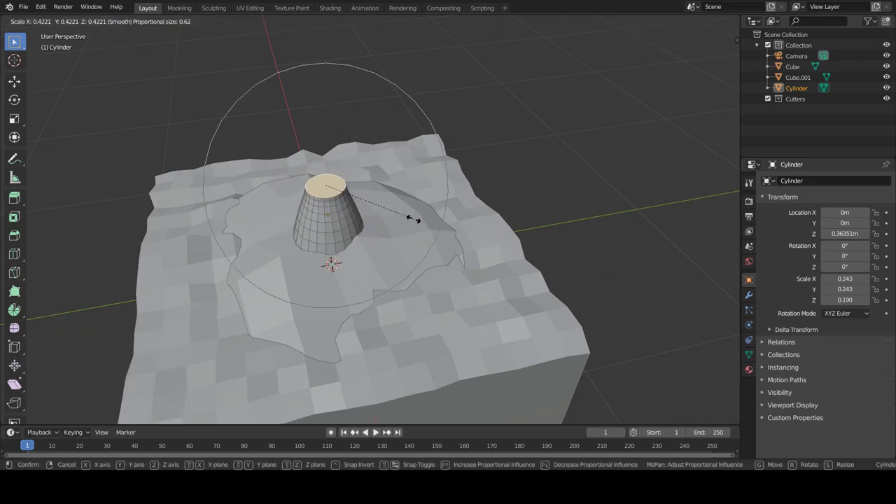
left_click(413, 219)
key("a")
key("s")
left_click(494, 224)
Step: Proportionally move the top face to reshape the cone's peak
left_click(360, 252)
key("g")
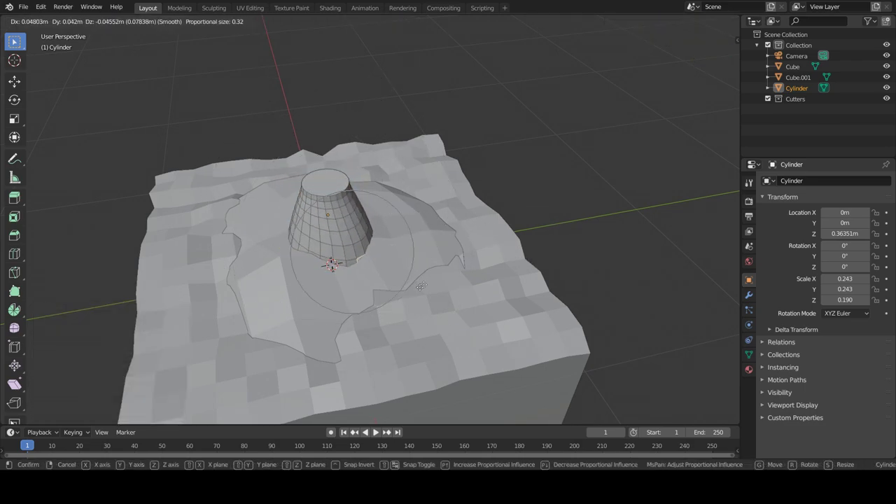
left_click(420, 287)
middle_click_drag(421, 286, 490, 210)
key("s")
right_click(522, 201)
Step: Inset the top face and sink it down along Z to form the crater
key("i")
left_click(543, 204)
key("g")
key("z")
left_click(529, 218)
Step: Add a Displace modifier with a new texture to the whole cone mesh
key("a")
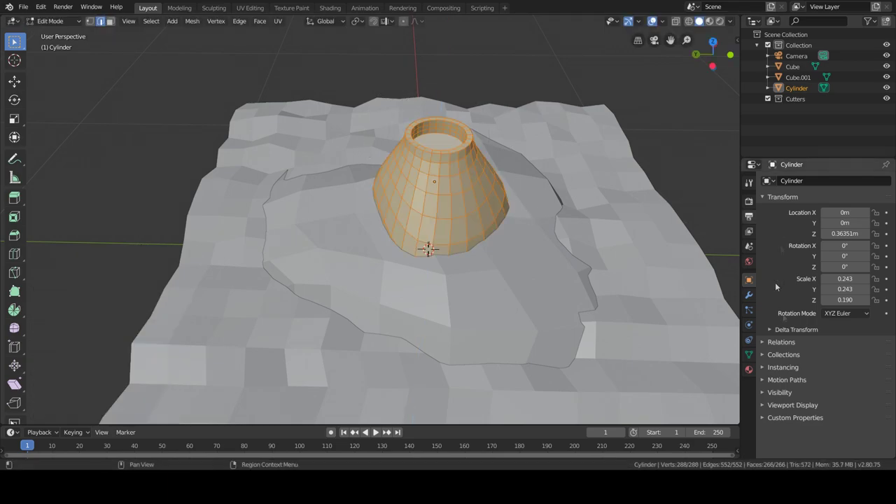
left_click(749, 295)
left_click(826, 181)
left_click(800, 237)
left_click(749, 388)
Step: Set the displacement texture to Clouds at size 0.30 and adjust the displacement strength
left_click(840, 212)
left_click(805, 225)
key("Tab")
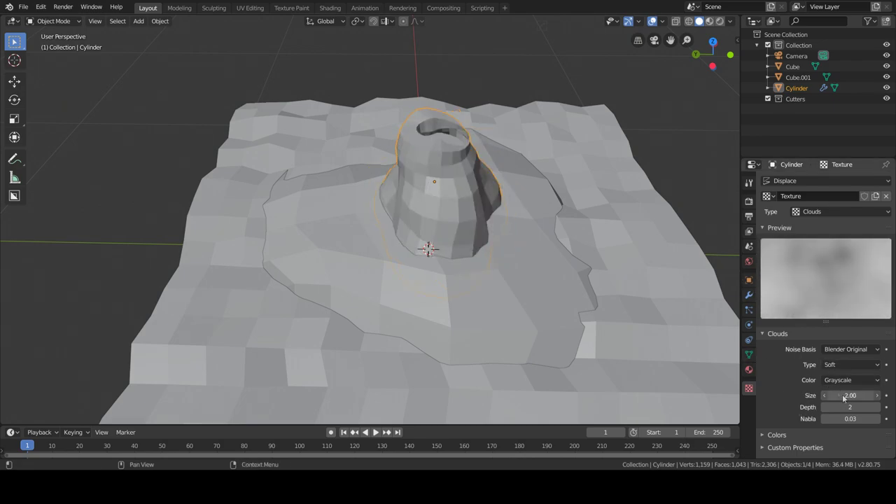
left_click_drag(843, 396, 822, 398)
left_click(749, 295)
left_click(833, 297)
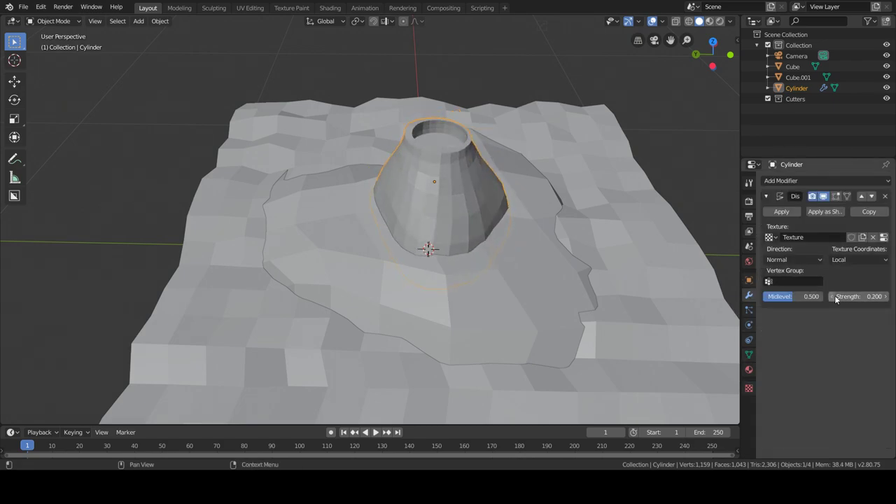
left_click_drag(835, 299, 861, 299)
left_click(750, 388)
left_click_drag(825, 397, 784, 397)
Step: Add Subdivision Surface and Decimate, remove the Subdivision, and set Decimate ratio to 0.3088
mouse_move(519, 231)
middle_mouse_down()
mouse_move(513, 264)
mouse_move(496, 264)
middle_mouse_up()
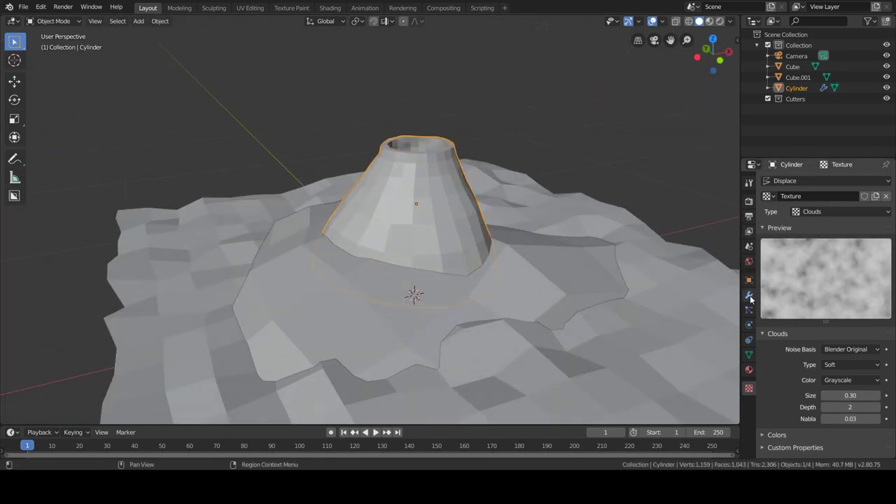
left_click(749, 296)
left_click(798, 180)
left_click(693, 356)
left_click(798, 181)
left_click(681, 250)
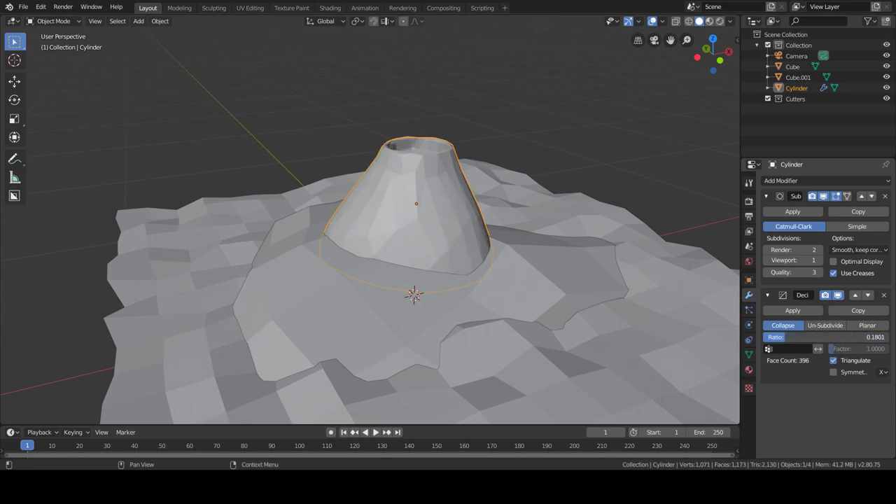
middle_click_drag(570, 294, 518, 345)
left_click(884, 197)
middle_click_drag(490, 315, 476, 266)
left_click_drag(826, 238, 851, 238)
mouse_move(490, 273)
middle_mouse_down()
mouse_move(449, 280)
mouse_move(464, 338)
mouse_move(470, 311)
middle_mouse_up()
Step: Select the cone's crater top face in Edit Mode and scale it to 0.934
key("Tab")
key("Tab")
scroll(443, 319, "down", 3)
left_click(443, 319)
left_click(433, 316)
key("KP_Decimal")
key("Tab")
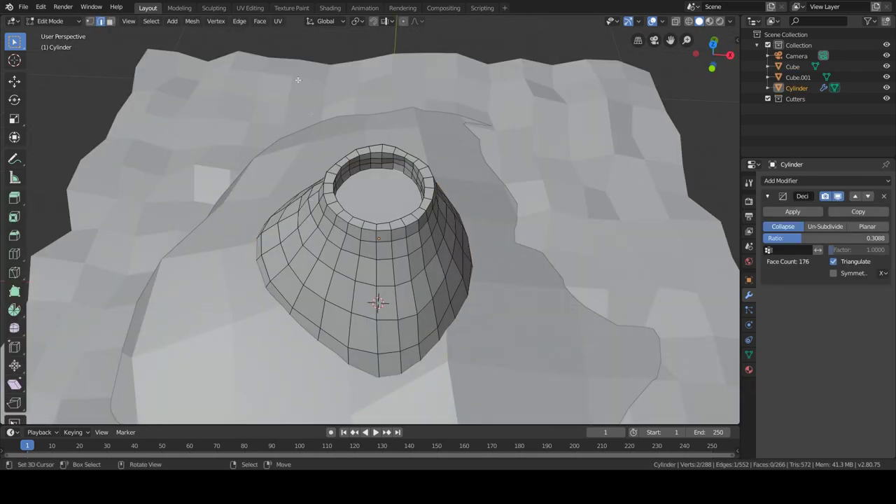
left_click(349, 181)
key("s")
left_click(593, 232)
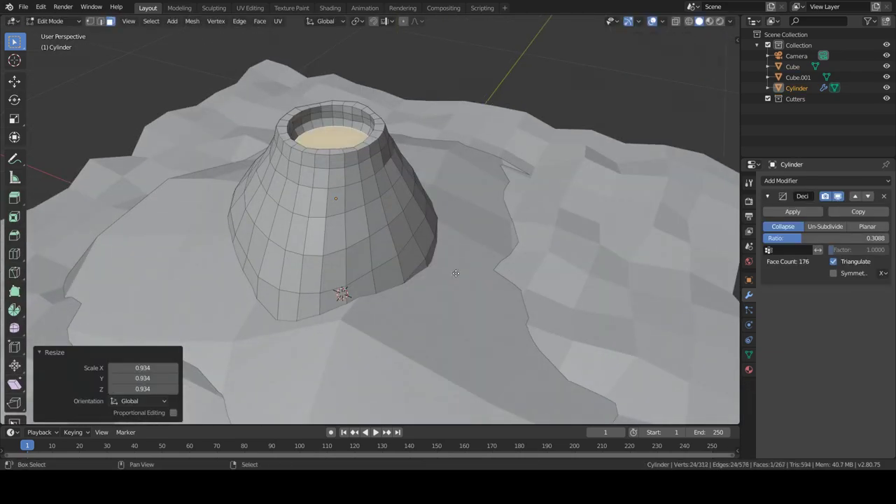
Step: Separate the crater's top disc into Cylinder.001 and lower it along Z into the crater
key("shift+d")
key("Escape")
key("p")
left_click(335, 115)
key("Tab")
key("g")
key("z")
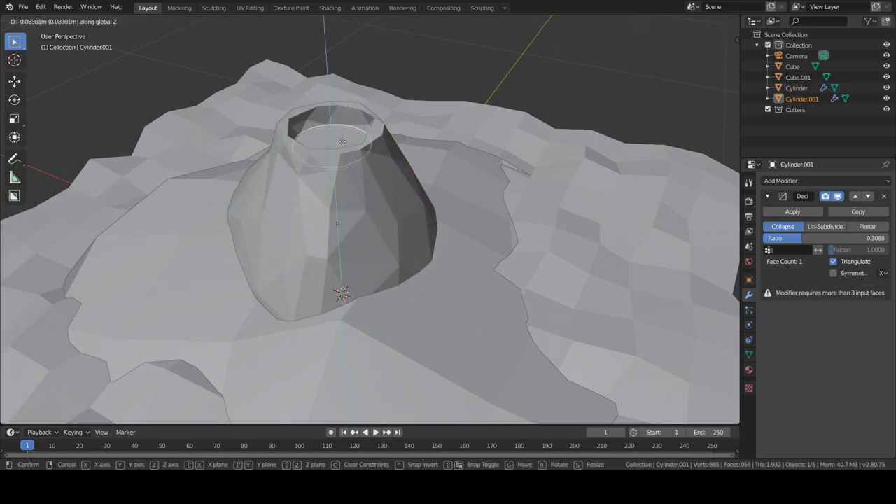
left_click(344, 145)
middle_click_drag(345, 145, 409, 219)
Step: Add an Ico Sphere with 1 subdivision and move it along X
key("shift+a")
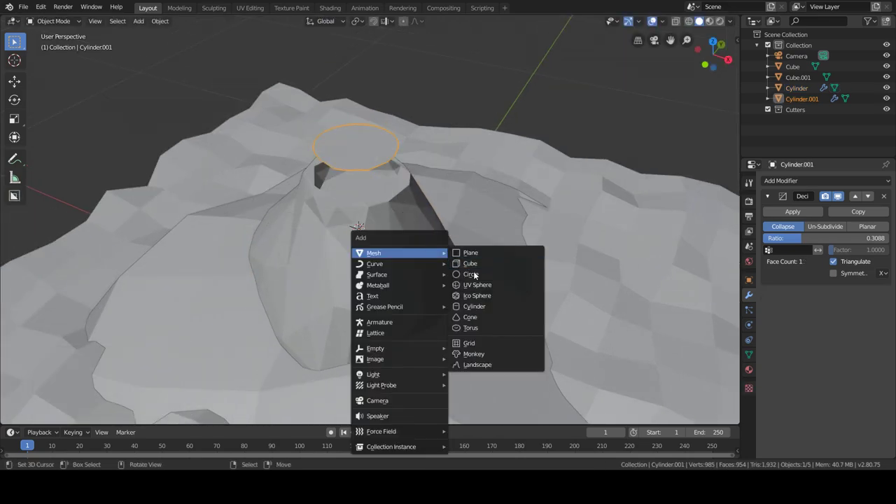
key("shift+a")
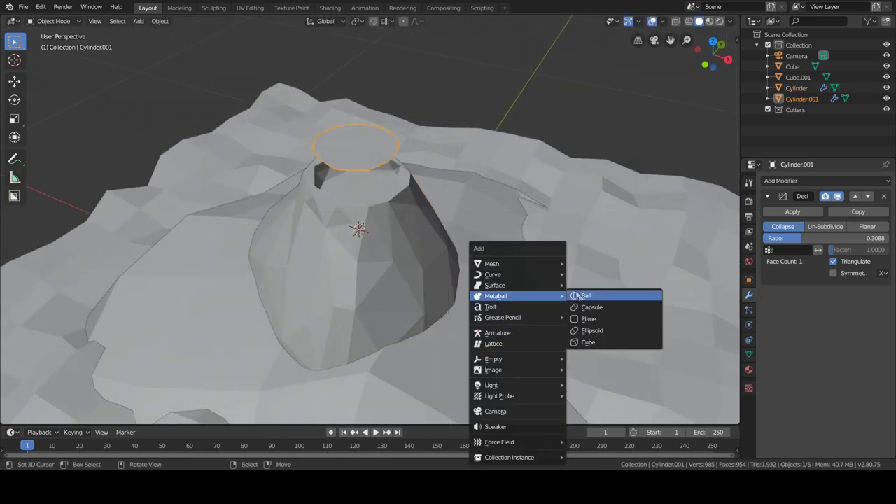
left_click(595, 307)
left_click(112, 311)
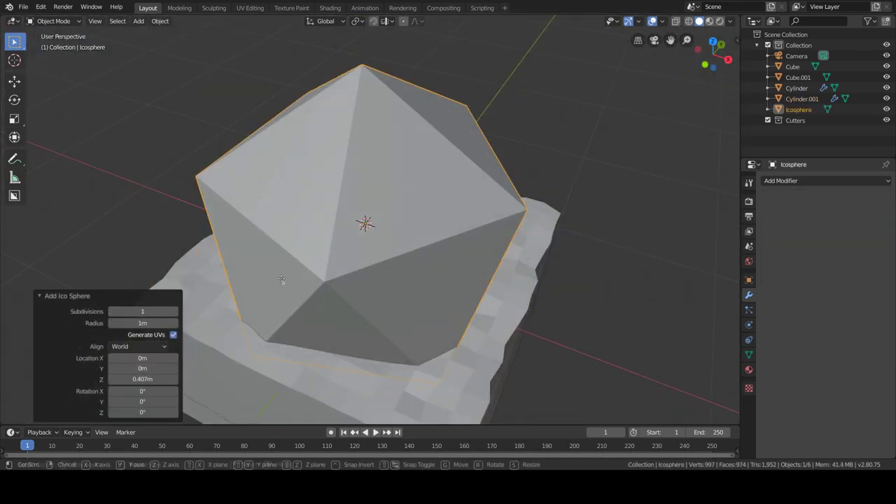
key("g")
key("x")
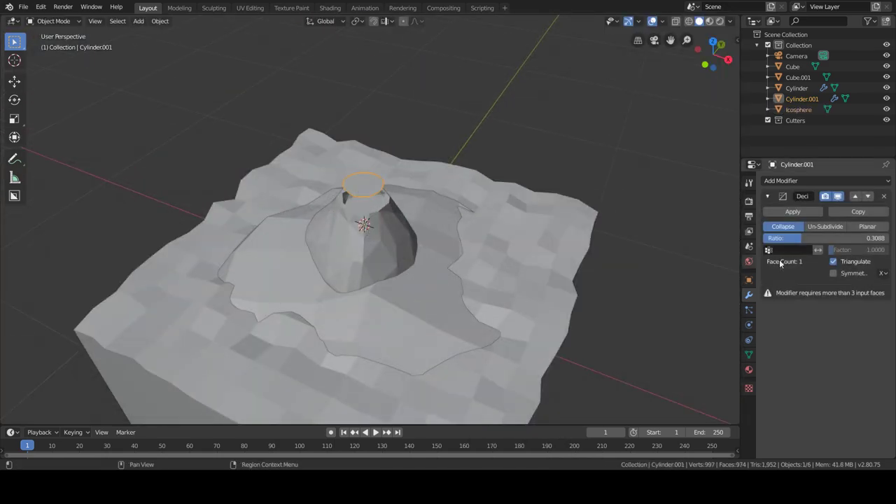
Step: Give Cylinder.001 a particle system rendered as Icosphere objects
left_click(793, 182)
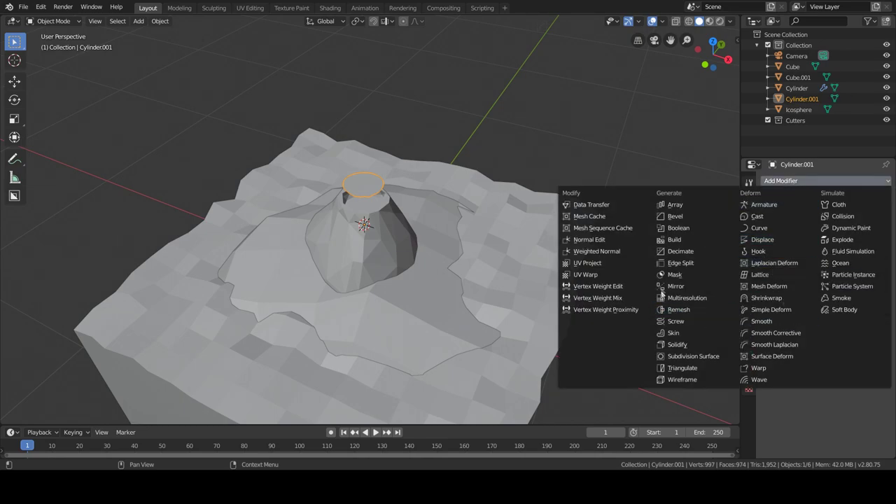
left_click(838, 285)
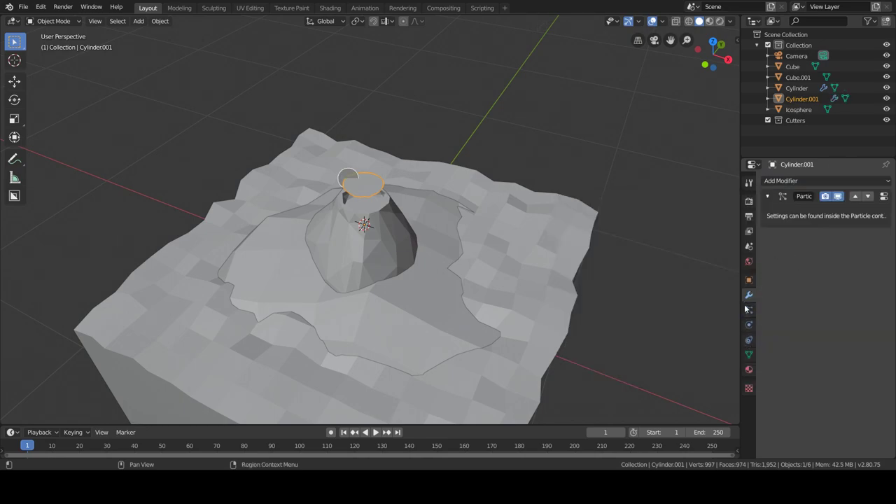
left_click(747, 310)
left_click(760, 410)
left_click(851, 423)
left_click(840, 364)
scroll(839, 350, "down", 3)
left_click_drag(847, 408, 772, 342)
Step: Add a Wind force field to the scene
scroll(479, 289, "down", 5)
scroll(480, 288, "up", 8)
key("shift+a")
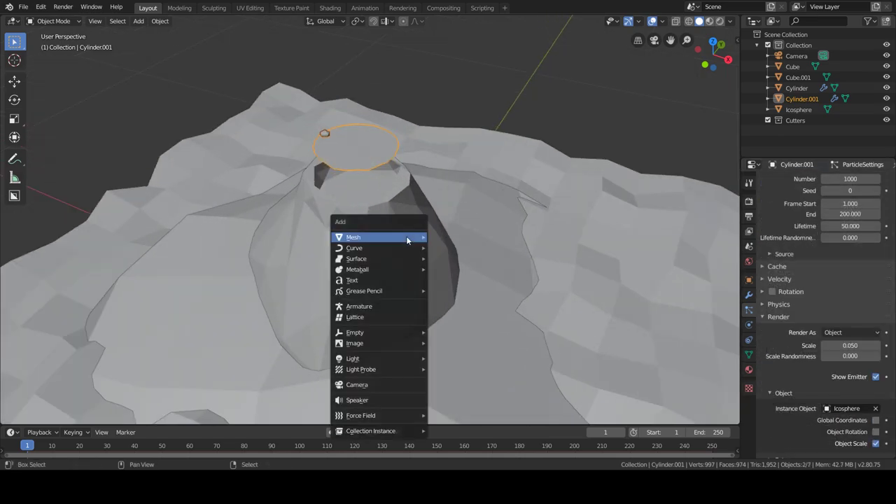
left_click(462, 403)
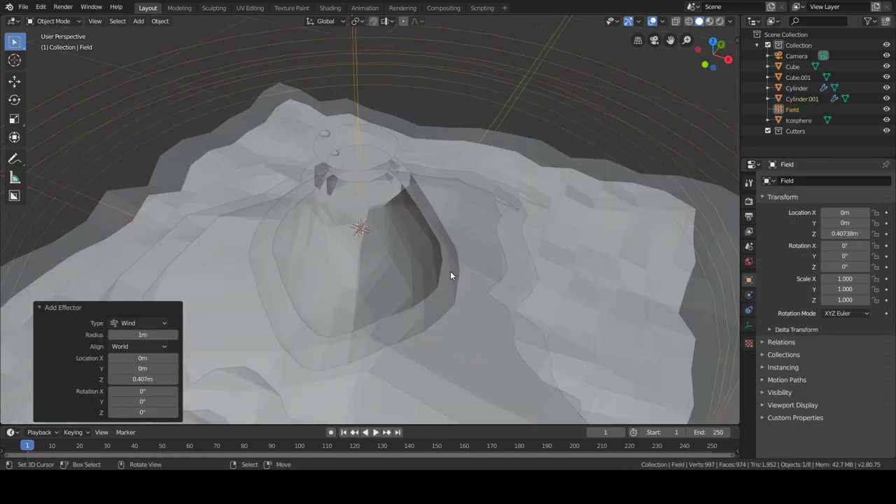
Step: Shrink the Wind field and raise it along Z to the crater mouth
scroll(452, 274, "down", 4)
key("s")
left_click(375, 214)
key("g")
key("z")
left_click(376, 215)
Step: Fine-tune the field's height, set its strength to 12, and reselect the crater disc emitter
scroll(378, 224, "up", 5)
key("g")
key("z")
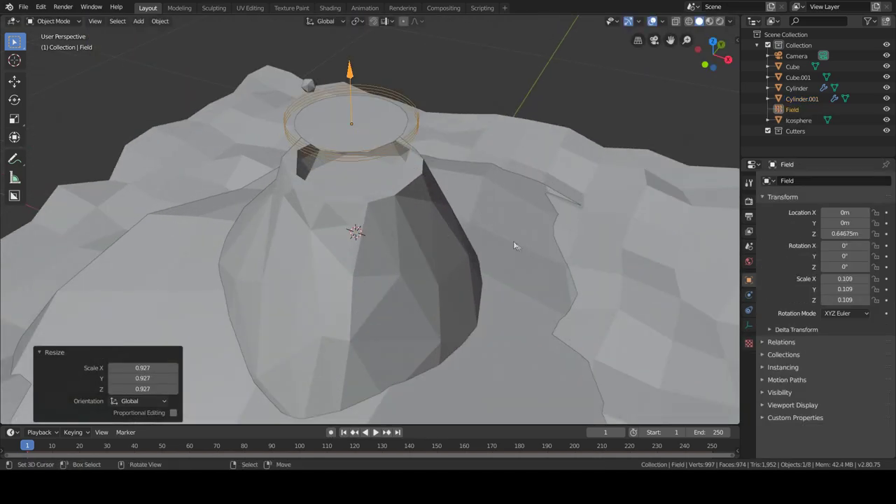
left_click(500, 226)
left_click(748, 295)
type("12.000")
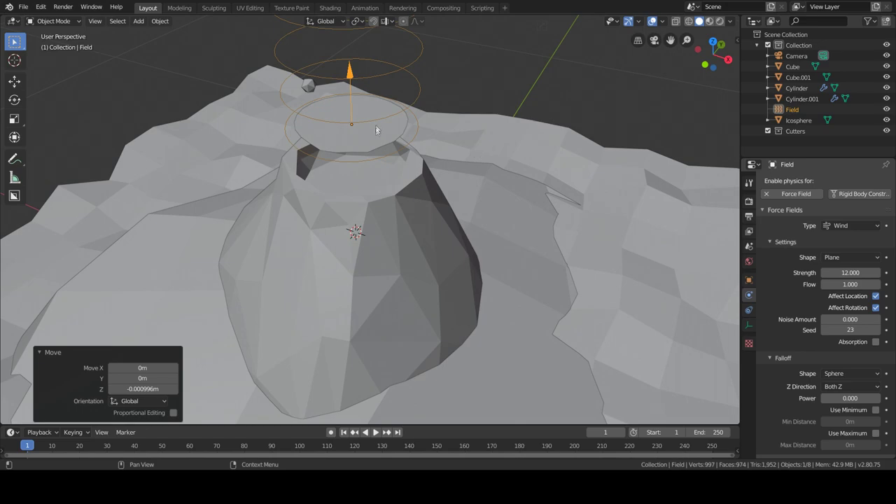
left_click(376, 130)
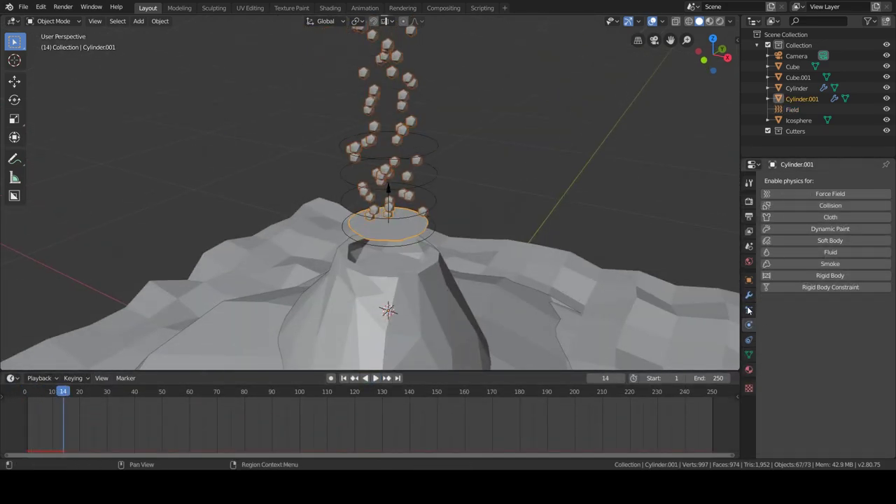
left_click(749, 310)
Step: Set the rock particles' scale randomness to 1.000 and play the eruption animation
mouse_move(850, 345)
left_mouse_down()
mouse_move(826, 345)
mouse_move(879, 356)
left_mouse_up()
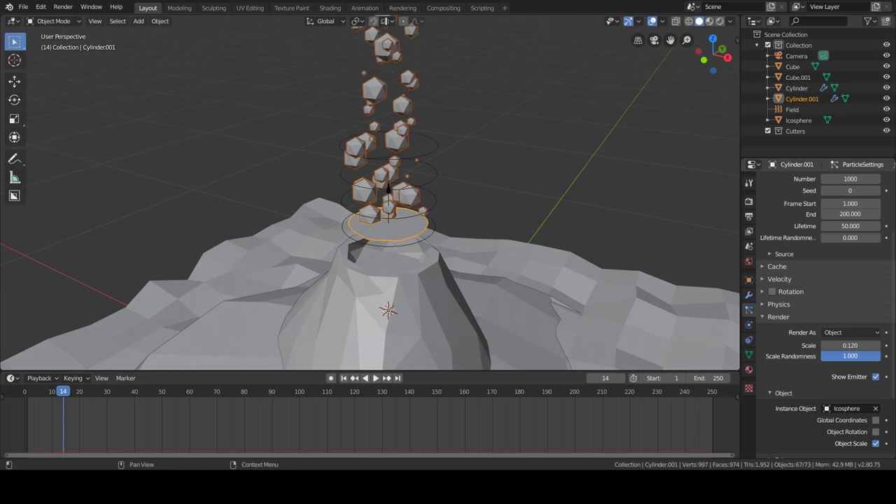
middle_click_drag(501, 261, 613, 292)
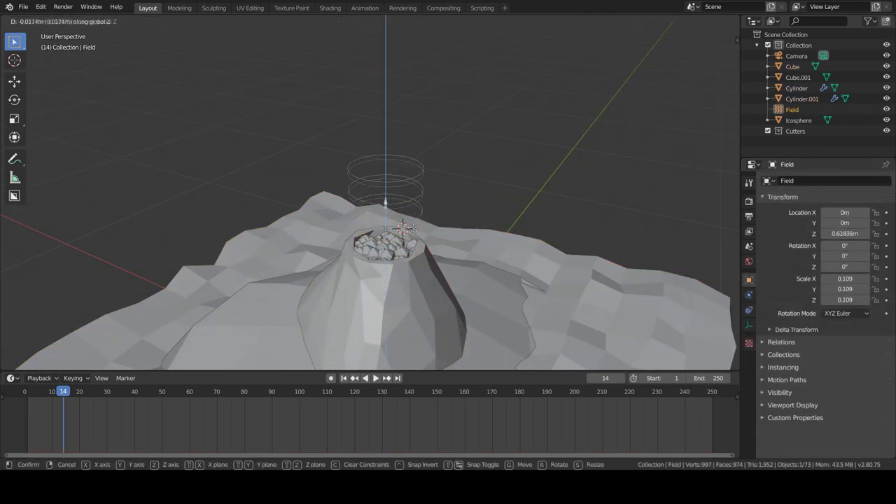
left_click(375, 378)
scroll(384, 280, "down", 3)
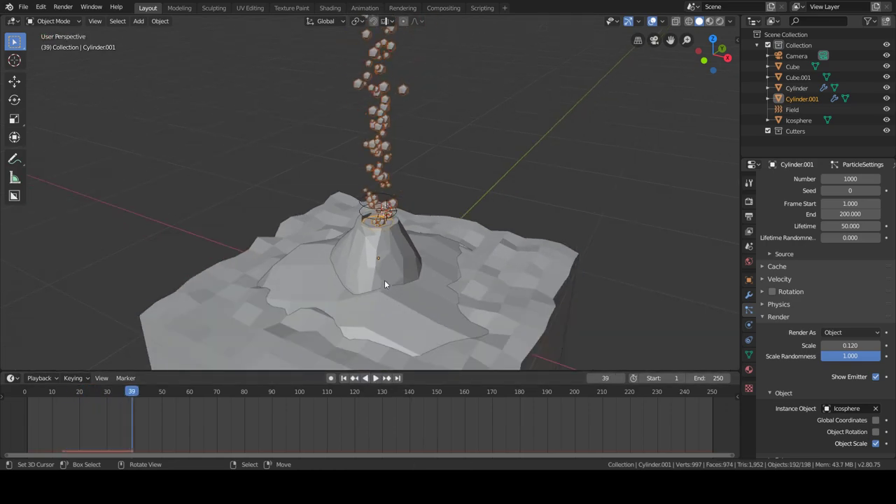
scroll(385, 275, "up", 3)
scroll(794, 289, "up", 2)
scroll(782, 350, "down", 3)
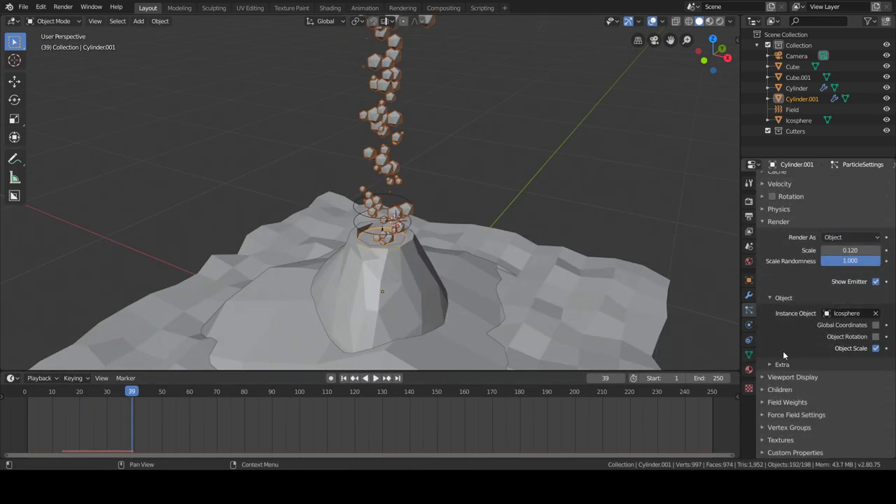
Step: Raise the particles' Brownian force, stop playback at frame 66 and view through the camera
left_click(778, 246)
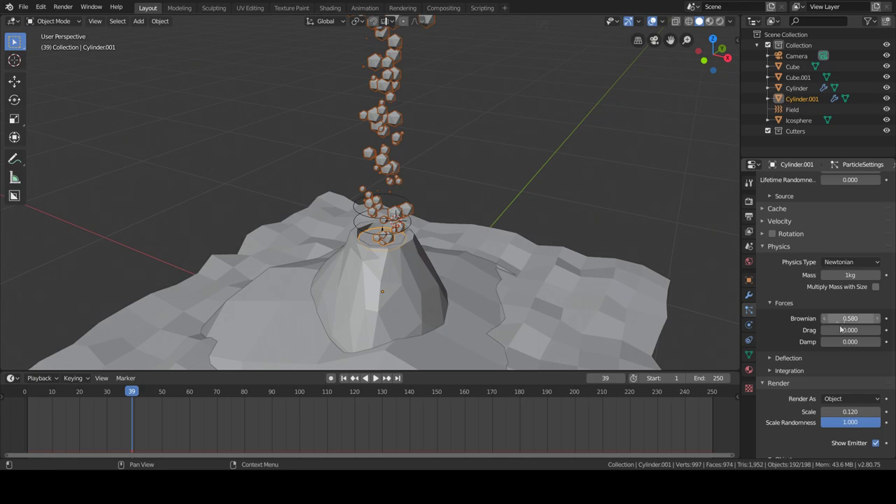
left_click(371, 378)
left_click_drag(850, 319, 862, 319)
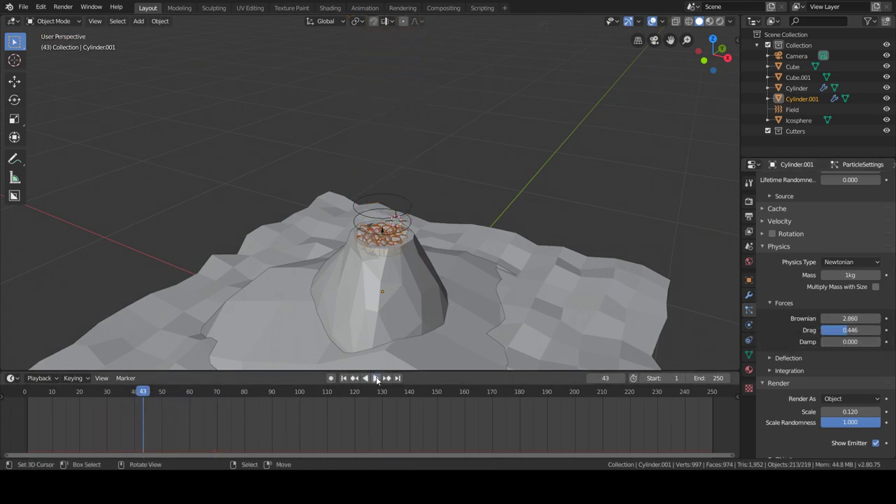
middle_click_drag(409, 279, 374, 259)
key("KP_0")
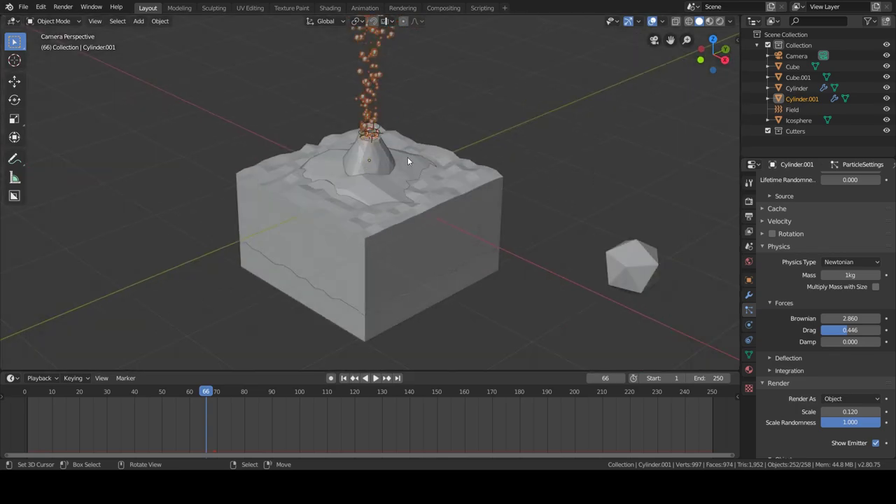
Step: Set the scene camera's lens type to Orthographic
left_click(637, 260)
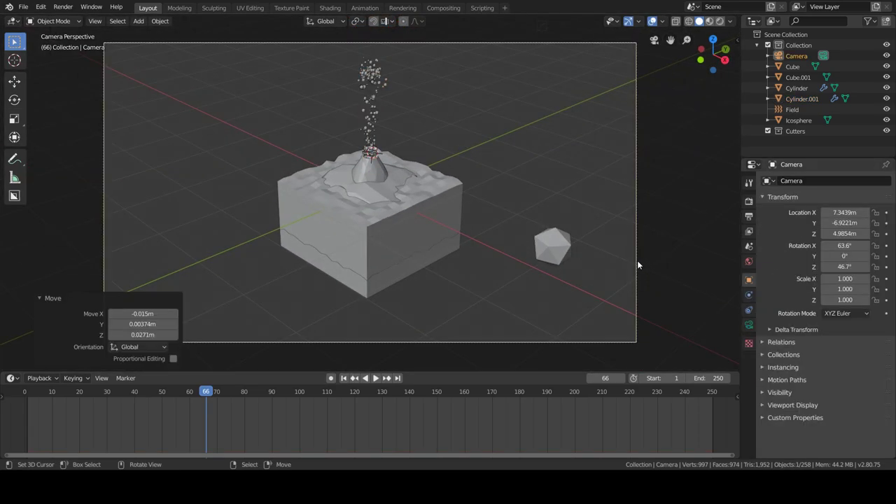
left_click(749, 325)
left_click(841, 214)
left_click(842, 238)
scroll(500, 203, "down", 2)
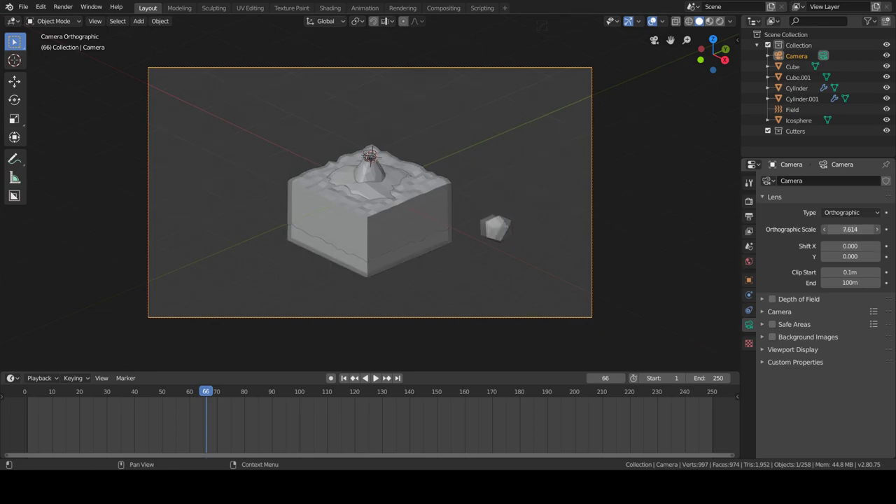
Step: Reselect the Cylinder.001 emitter in the crater and switch to the Shading workspace
left_click(496, 227)
scroll(420, 231, "up", 3)
scroll(398, 233, "up", 3)
left_click(398, 233)
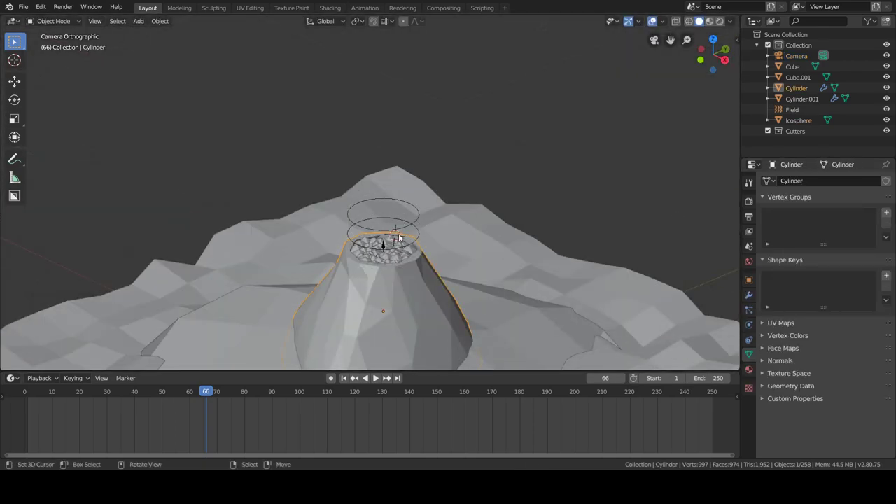
left_click(398, 233)
scroll(375, 318, "down", 3)
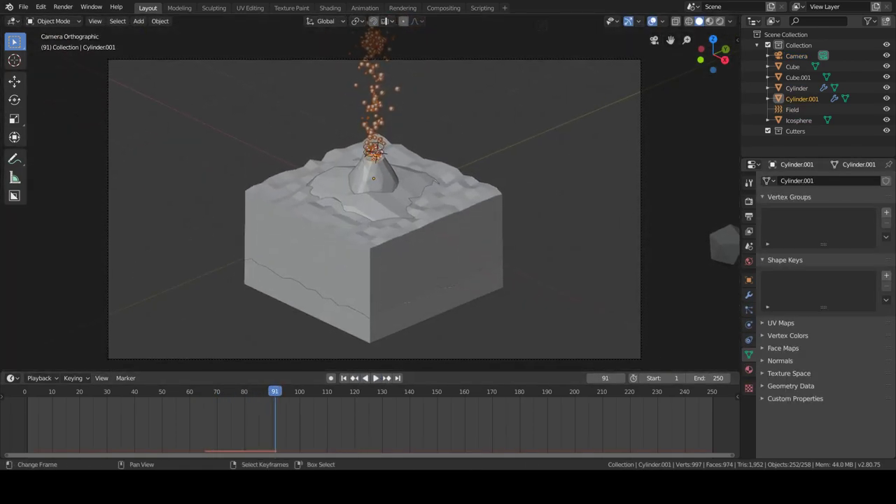
middle_click_drag(371, 231, 385, 236)
left_click(331, 9)
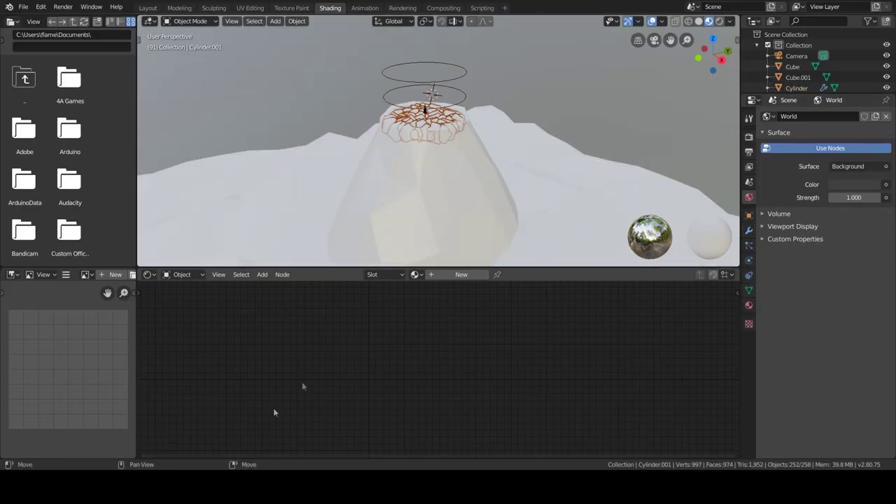
Step: Back in Layout, try tinting the water cube blue, then undo it
left_click(147, 8)
left_click(375, 378)
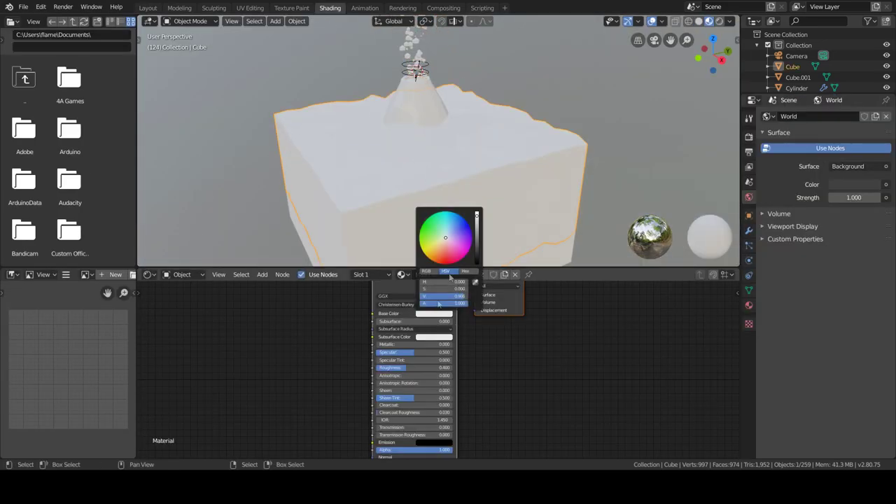
left_click_drag(450, 281, 462, 282)
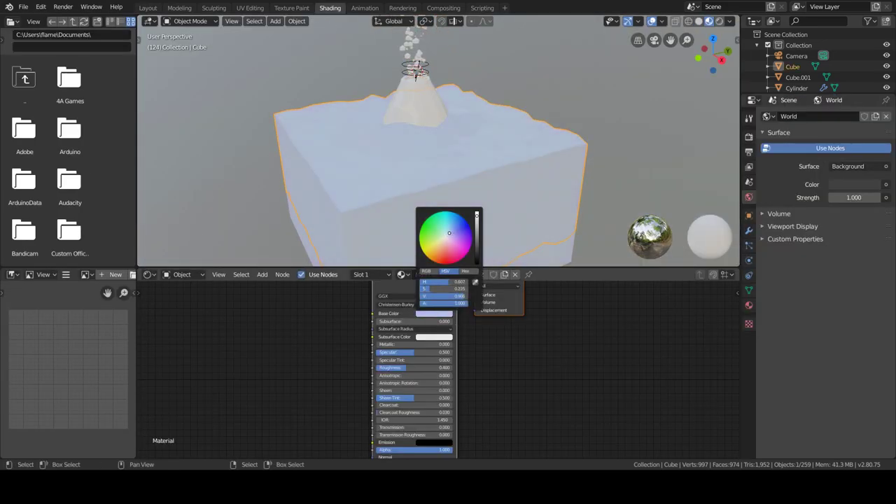
key("ctrl+z")
Step: Give the water material a light-blue base colour and Transmission 1.000
left_click(749, 306)
type("Water")
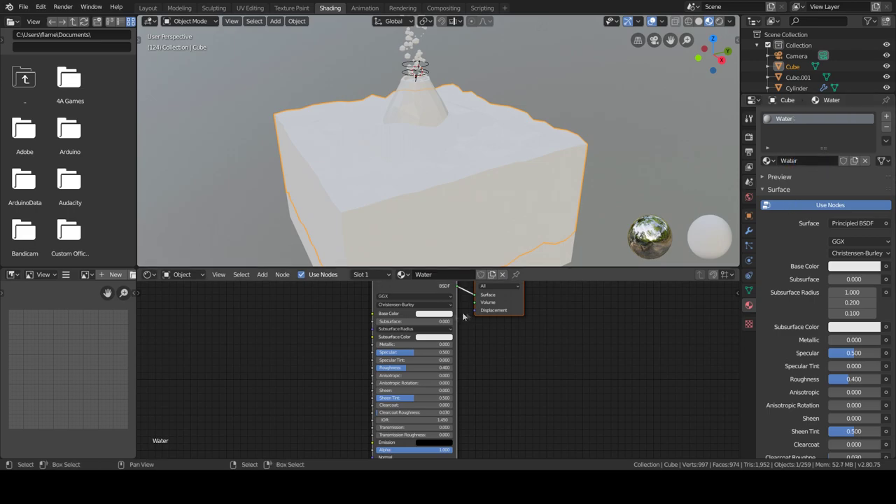
left_click(434, 313)
left_click(444, 234)
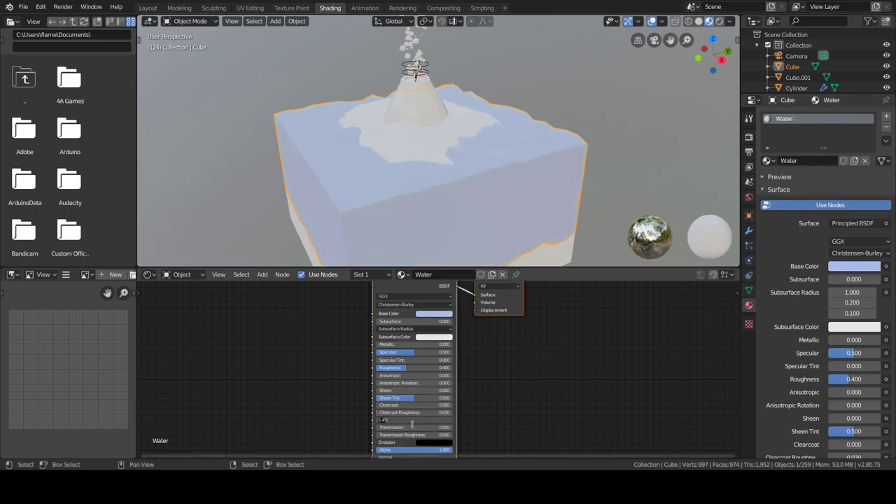
key("Return")
Step: Open the water's blend mode choices, then enable X-ray and edit the terrain mesh
scroll(826, 315, "down", 3)
scroll(826, 315, "down", 7)
left_click(857, 345)
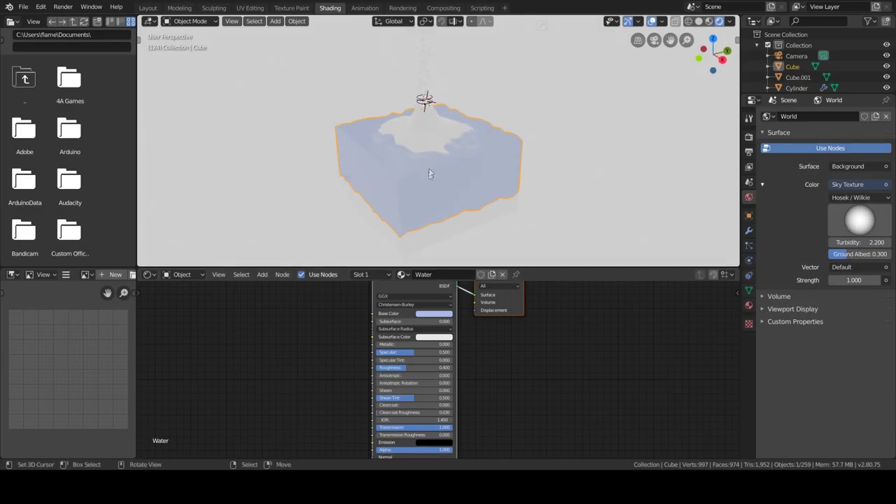
key("alt+z")
key("Tab")
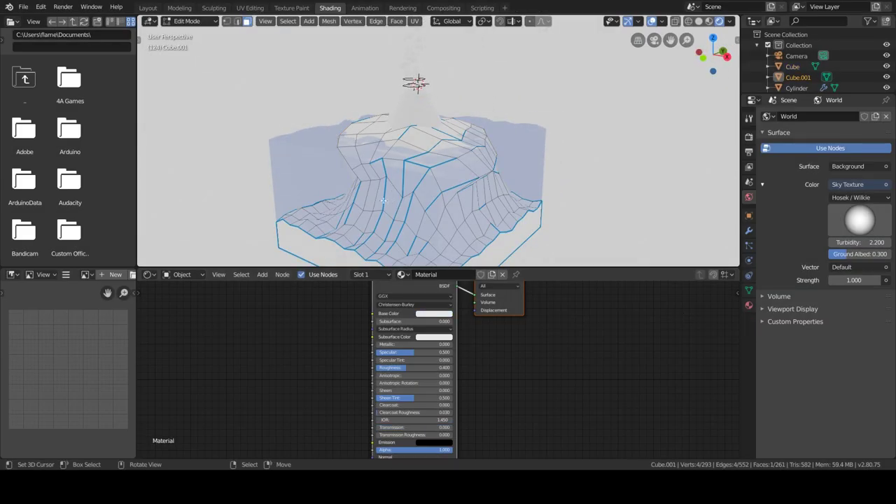
Step: From the camera view, pull two patches of Cube.001's coastline vertices outward with proportional falloff
key("KP_0")
scroll(357, 198, "up", 2)
key("1")
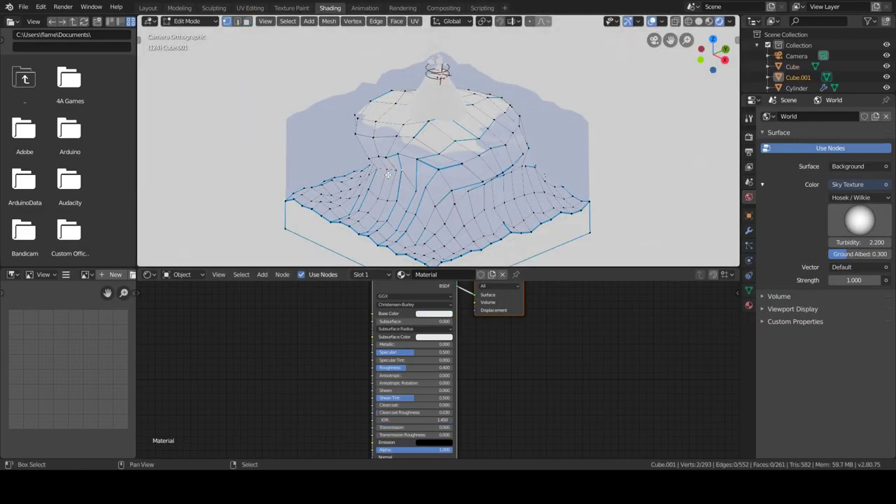
key("g")
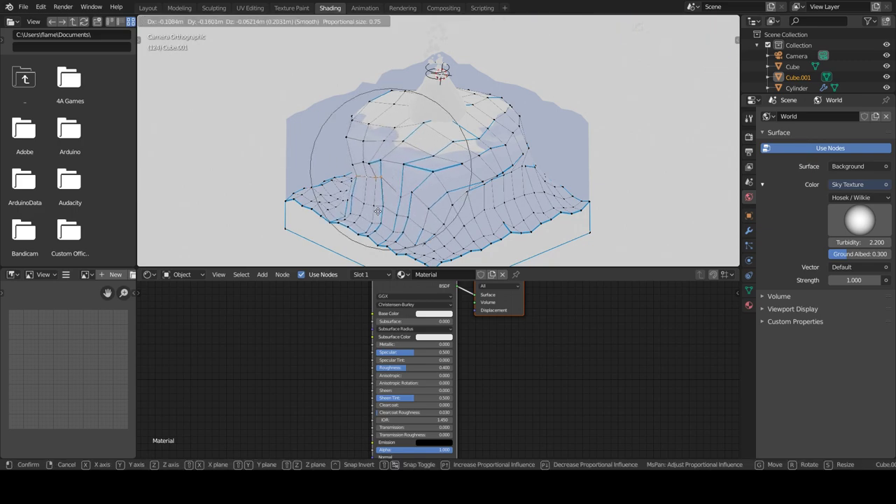
left_click(377, 211)
key("g")
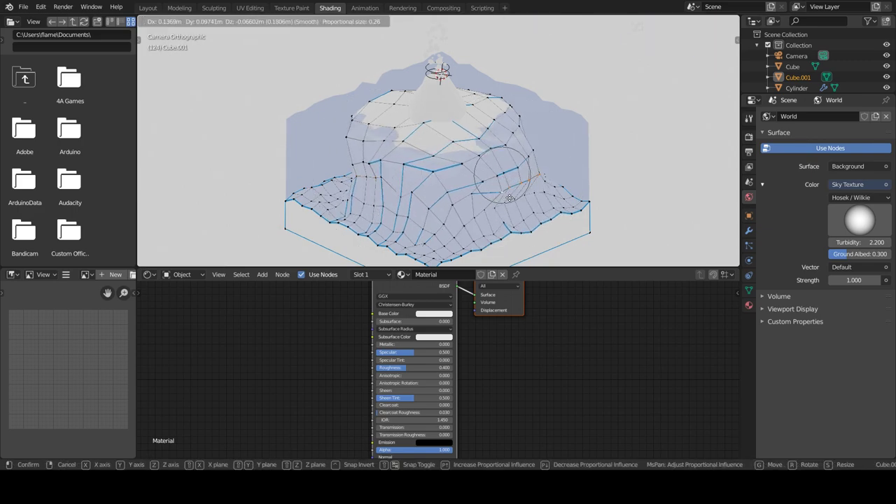
left_click(478, 216)
Step: Set the water cube's Water material to Alpha Blend and enable Screen Space Reflections
key("Tab")
left_click(471, 149)
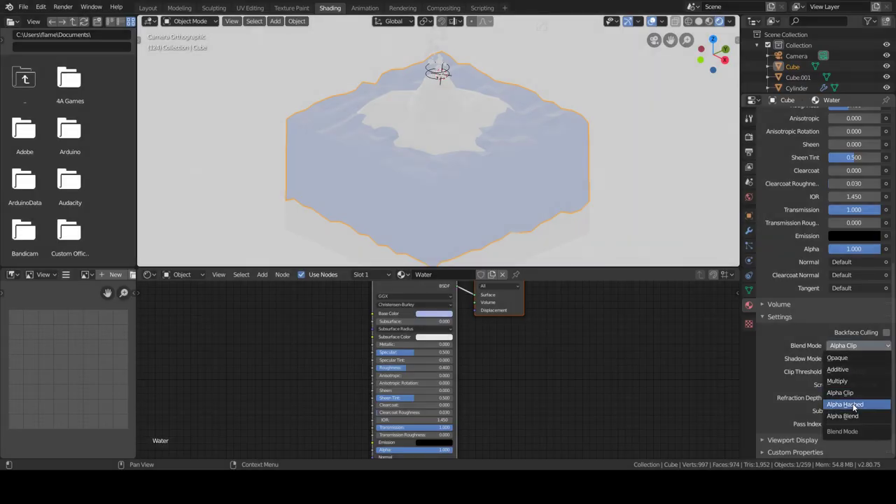
left_click(864, 404)
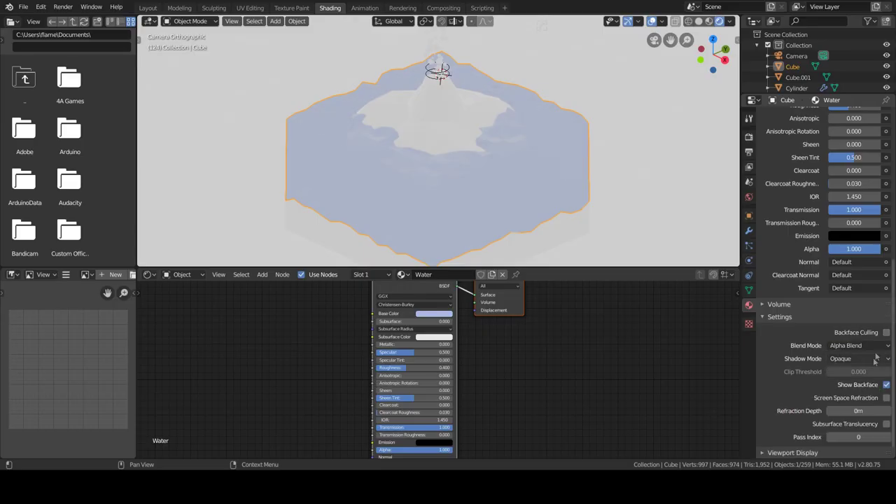
left_click(749, 136)
left_click(773, 242)
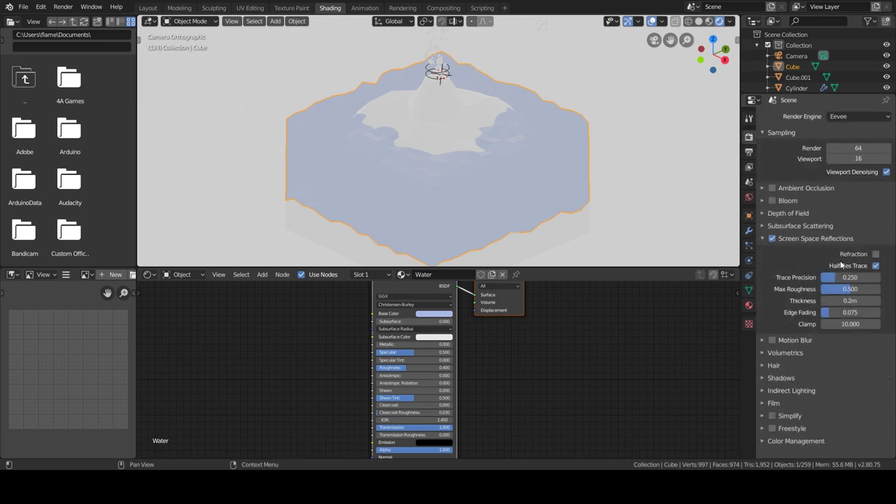
Step: Add a new material to the ground terrain Cube.001
left_click(798, 77)
left_click(749, 305)
scroll(812, 280, "up", 5)
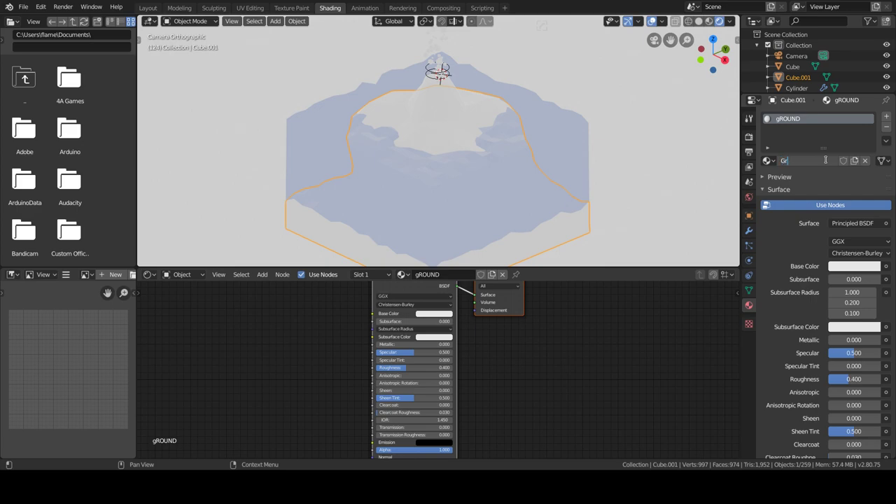
Step: Name the ground material Ground and give it a peach sand Base Color
type("ound")
key("Return")
left_click(435, 313)
left_click(442, 246)
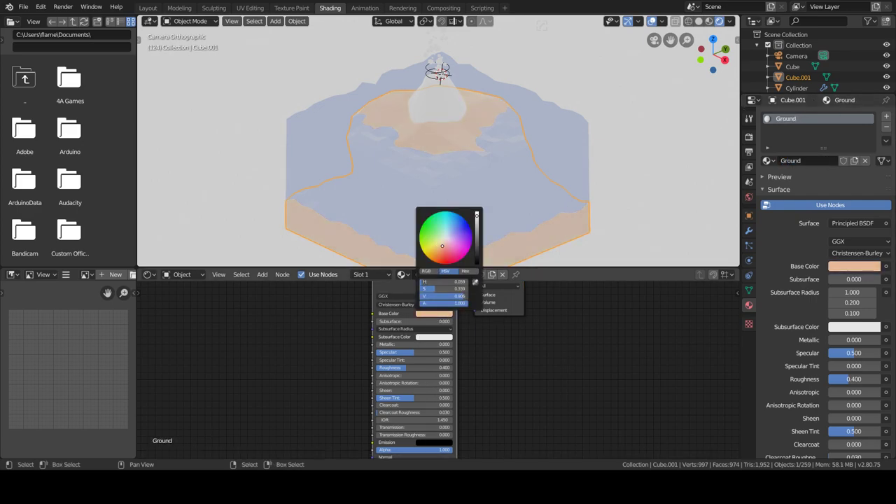
Step: Give the volcano Cylinder a new material named Volcano with a brownish-red Base Color
left_click(796, 87)
left_click(831, 160)
double_click(824, 162)
type("Volcano")
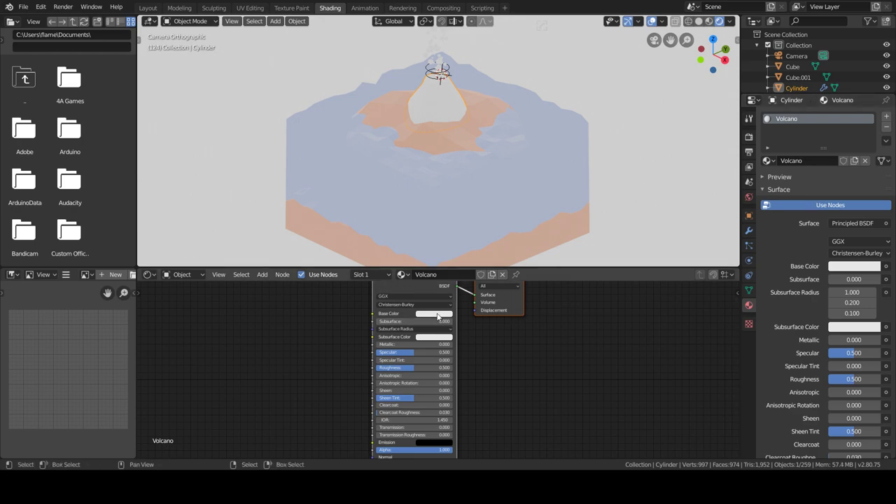
left_click(434, 313)
left_click(445, 251)
scroll(446, 251, "down", 4)
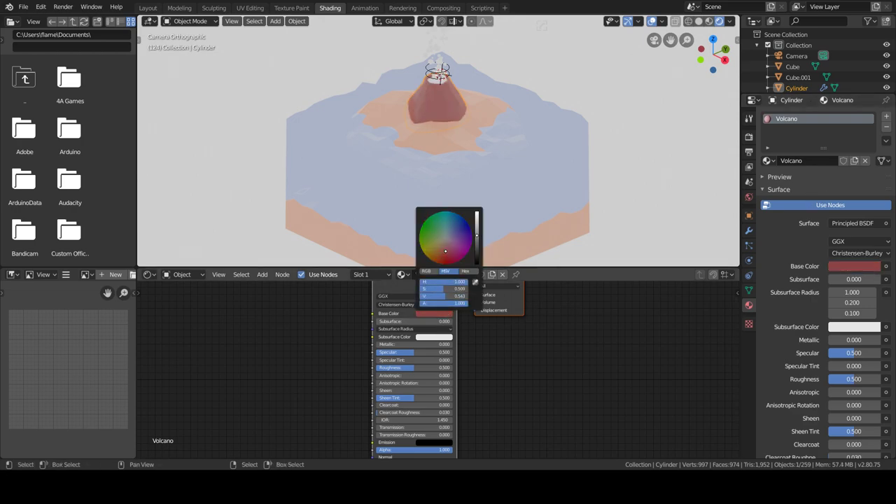
left_click(443, 246)
scroll(443, 246, "up", 2)
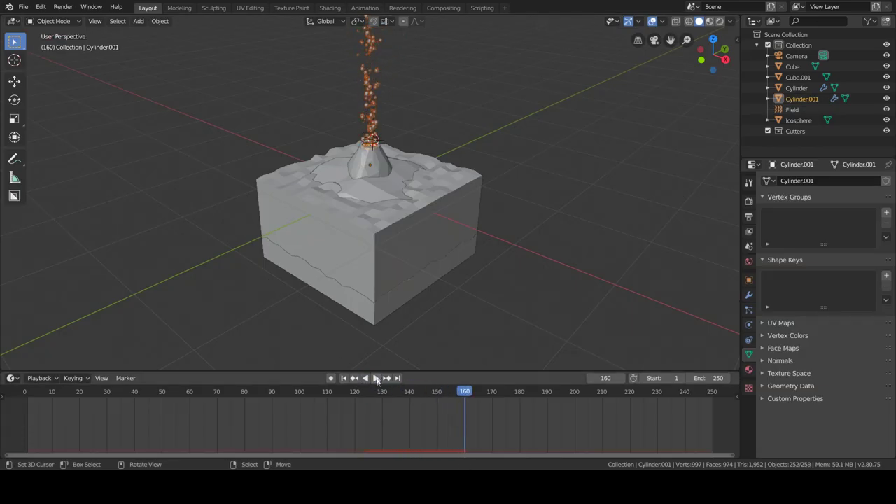
Step: Play the eruption animation and tint the Lava material's base colour dark red
left_click(404, 7)
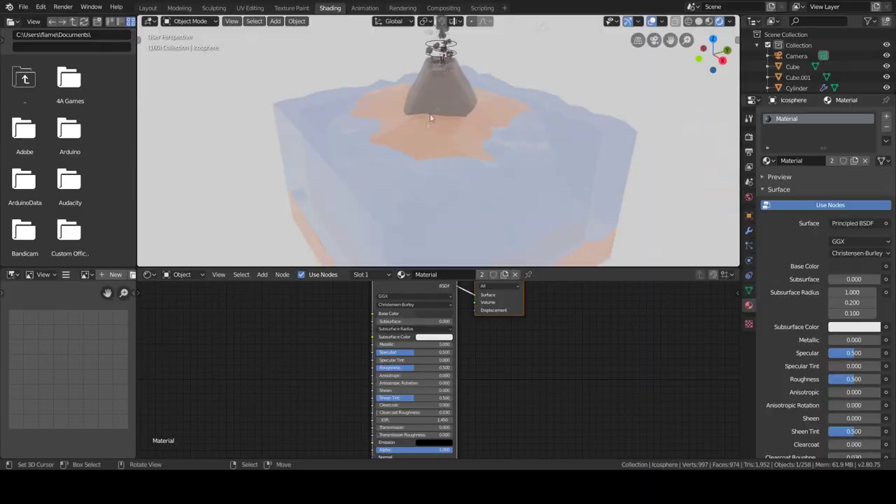
scroll(437, 58, "down", 3)
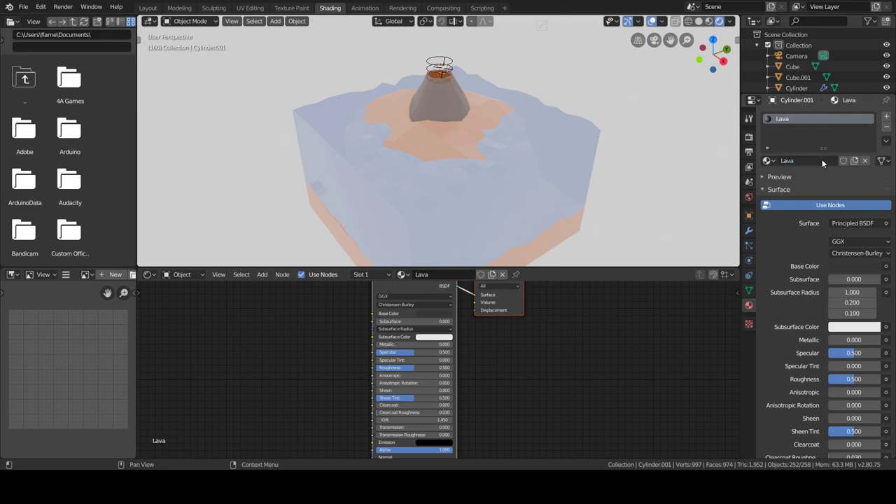
left_click(434, 313)
left_click(442, 248)
scroll(442, 260, "up", 8, "ctrl")
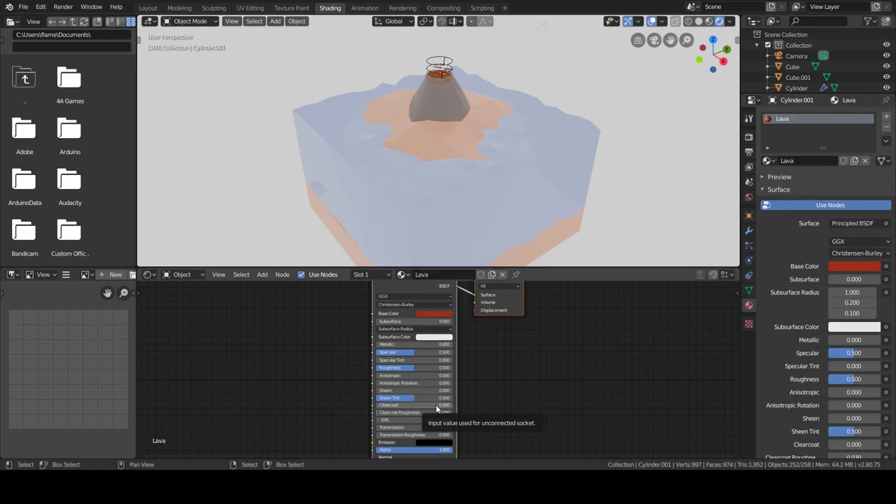
Step: Replace the Lava's Principled BSDF with a red Emission shader at strength 2, previewing the glow
left_click(432, 304)
key("x")
key("shift+a")
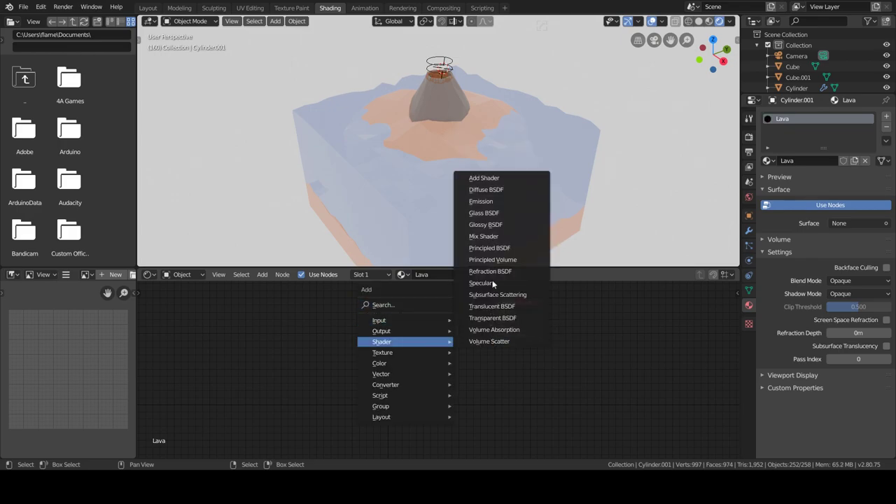
left_click(476, 253)
left_click(420, 322)
left_click(436, 329)
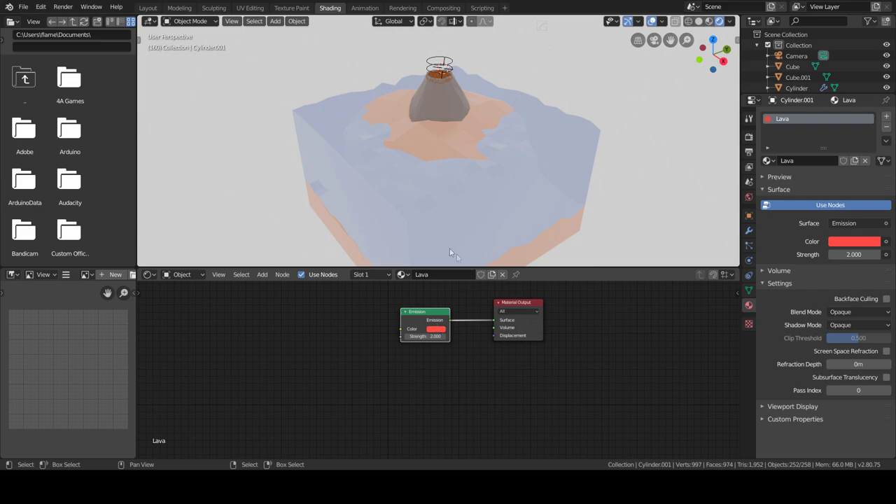
left_click(179, 8)
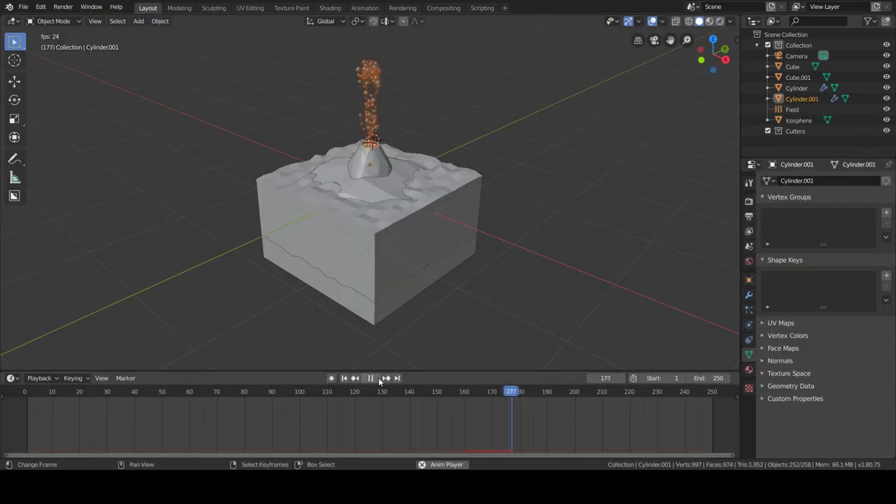
left_click(329, 7)
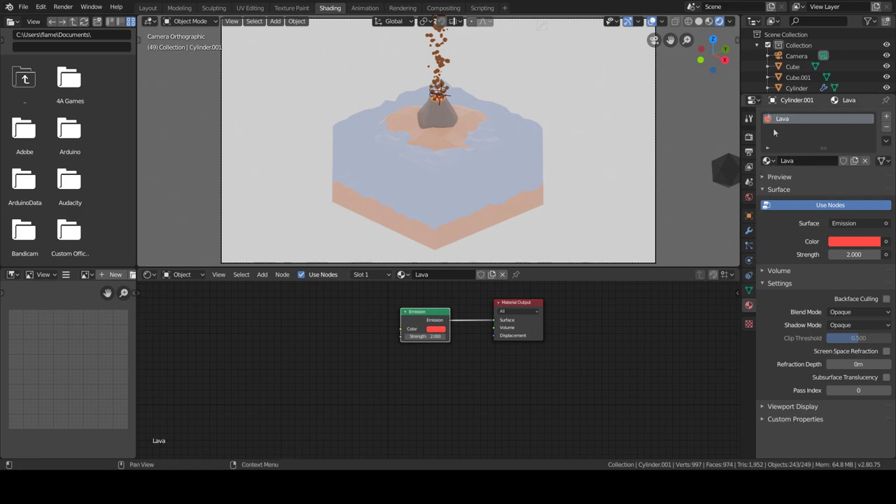
Step: Select the icosphere and check its material's base colour
left_click(768, 160)
left_click(700, 197)
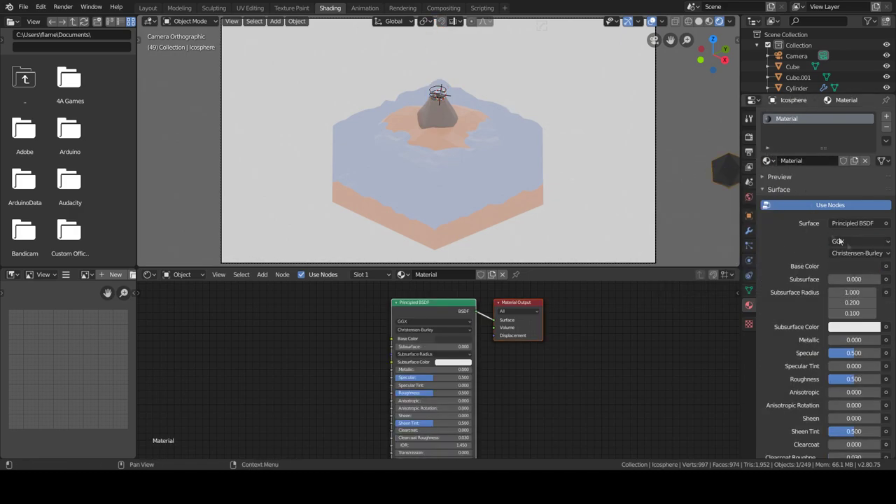
left_click(854, 266)
Step: Add a plane, scale it to 0 and give it a new material
key("shift+a")
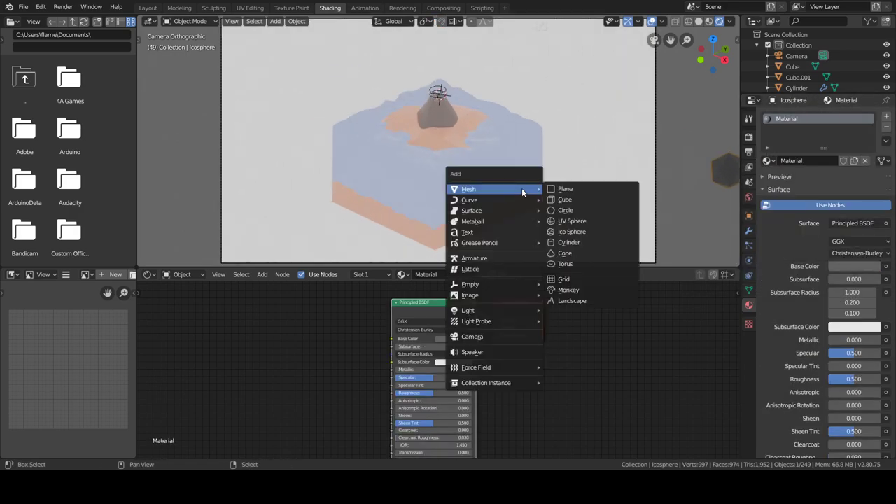
left_click(564, 188)
key("ctrl+z")
key("shift+a")
left_click(599, 193)
scroll(560, 167, "down", 2)
type("s0")
key("Return")
left_click(782, 162)
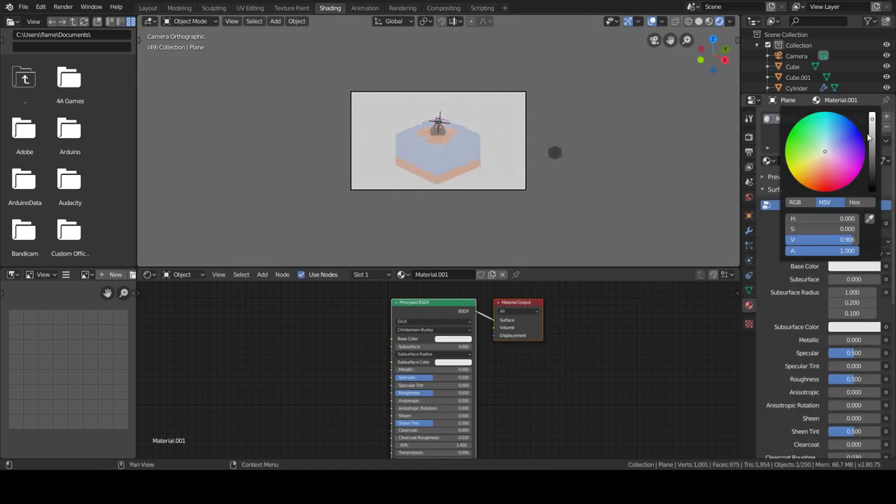
Step: Set the World colour to an Environment Texture using adams_place_bridge_8k.hdr from the hdri folder
left_click(749, 196)
left_click(859, 184)
left_click(647, 232)
left_click(855, 281)
double_click(162, 73)
left_click(182, 71)
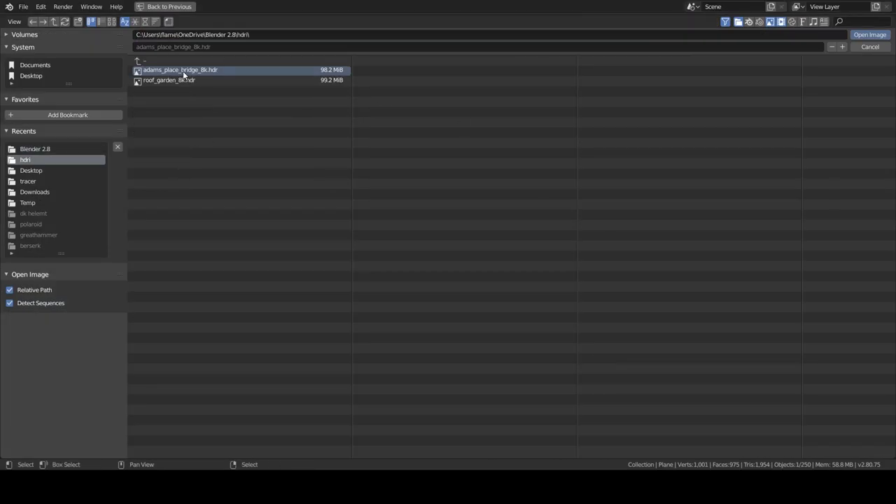
Step: Load the HDRI, brighten the Water base colour and raise its IOR to 2.850
left_click(869, 34)
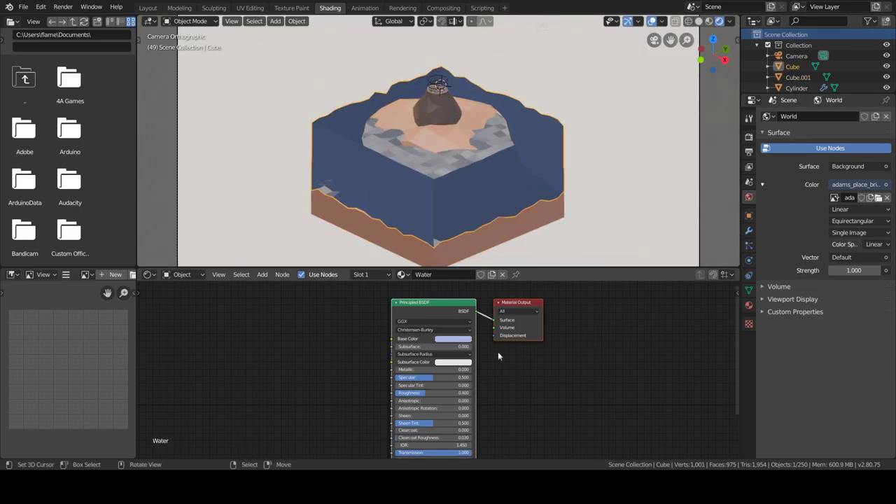
left_click(453, 338)
left_click(496, 242)
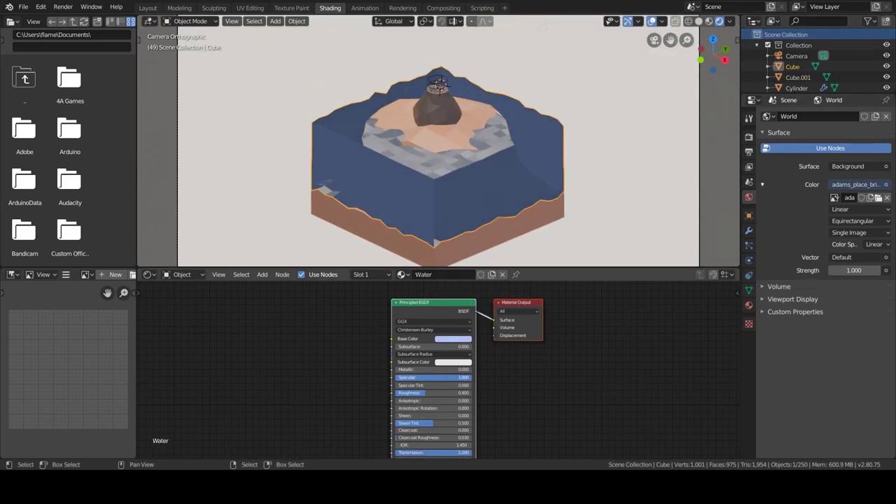
middle_click_drag(474, 381, 490, 342)
left_click_drag(448, 407, 490, 406)
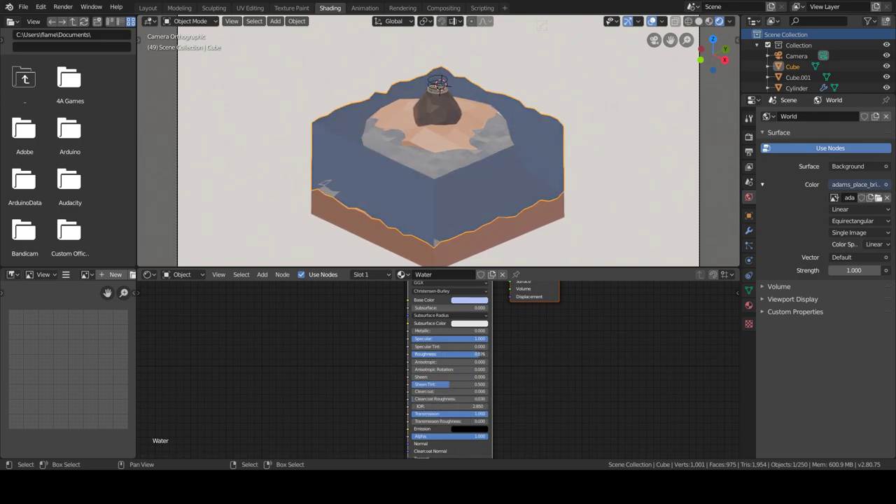
Step: Check the Ground and Volcano materials, then switch to the Modeling workspace
left_click(490, 224)
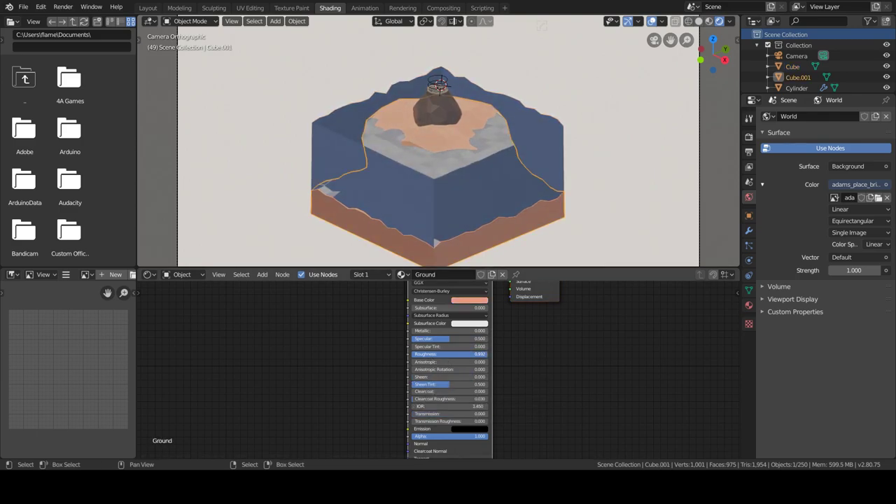
left_click(448, 116)
key("KP_0")
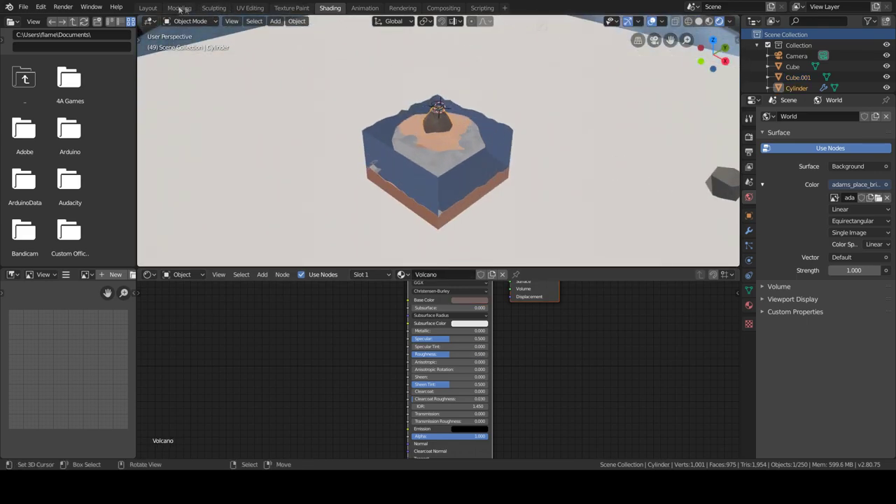
left_click(148, 8)
left_click(179, 7)
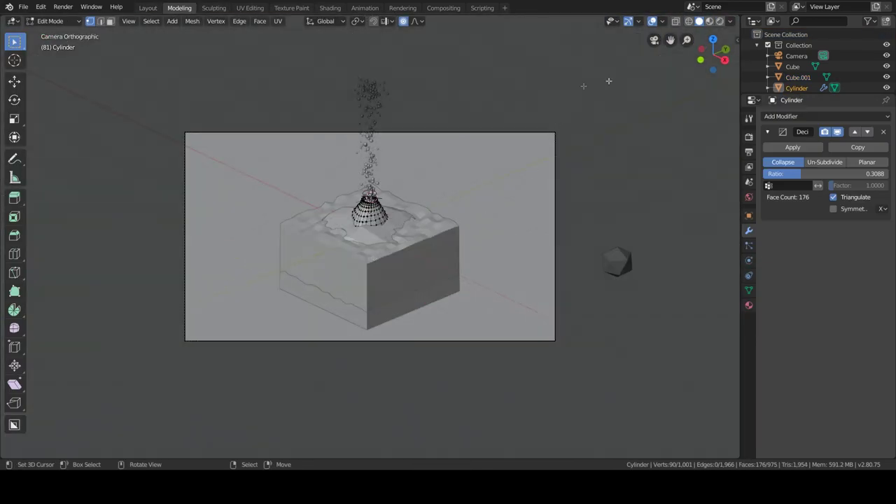
Step: In Material Preview and Object Mode, enable Bloom in the render settings alongside Ambient Occlusion
left_click(720, 21)
key("Tab")
scroll(516, 200, "up", 5)
scroll(610, 234, "down", 2)
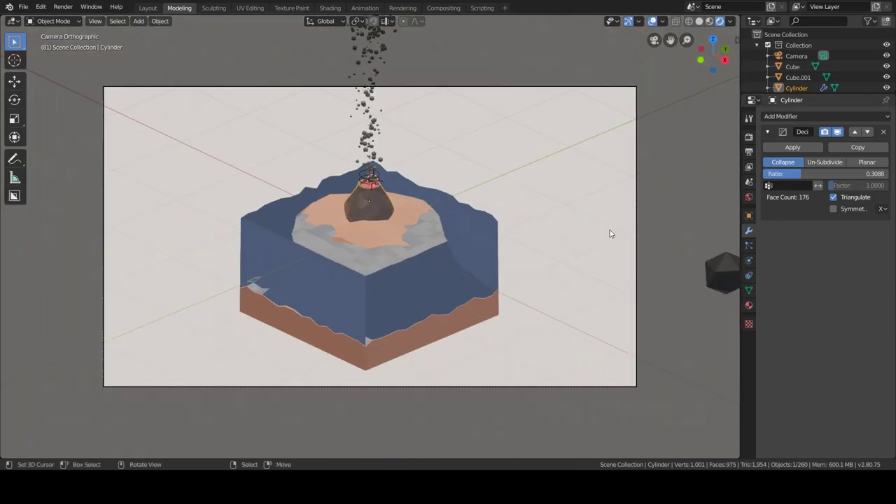
scroll(601, 245, "up", 1)
left_click(749, 137)
left_click(777, 188)
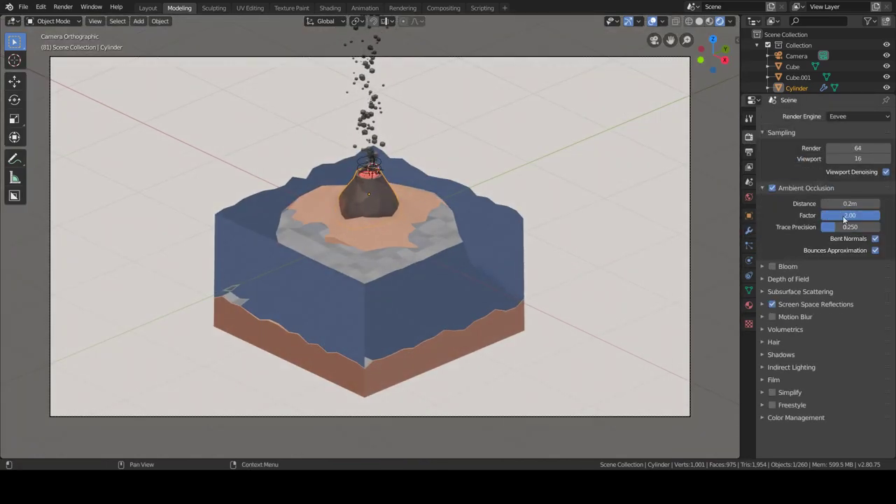
left_click(773, 266)
left_click(762, 266)
left_click(761, 265)
Step: Set the Color Management Look to Medium High Contrast
left_click(761, 418)
scroll(770, 413, "down", 2)
left_click(858, 398)
left_click(847, 369)
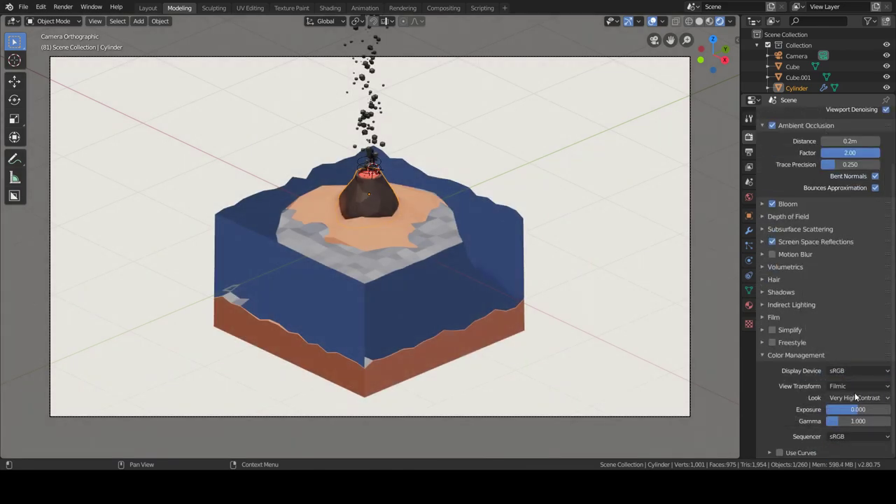
left_click(856, 397)
left_click(843, 340)
left_click(858, 398)
left_click(840, 350)
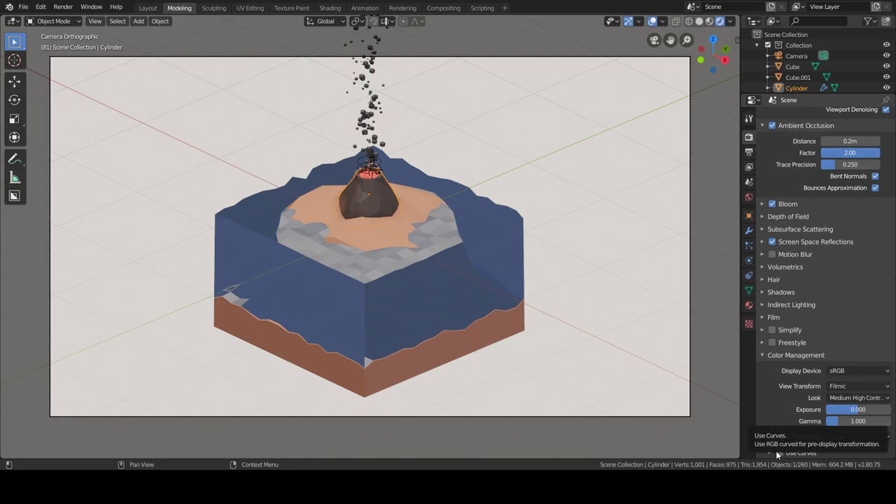
Step: Enable Use Curves and lift a tone curve point to brighten the render
left_click(775, 450)
scroll(774, 421, "down", 5)
left_click(779, 287)
left_click_drag(799, 349, 808, 353)
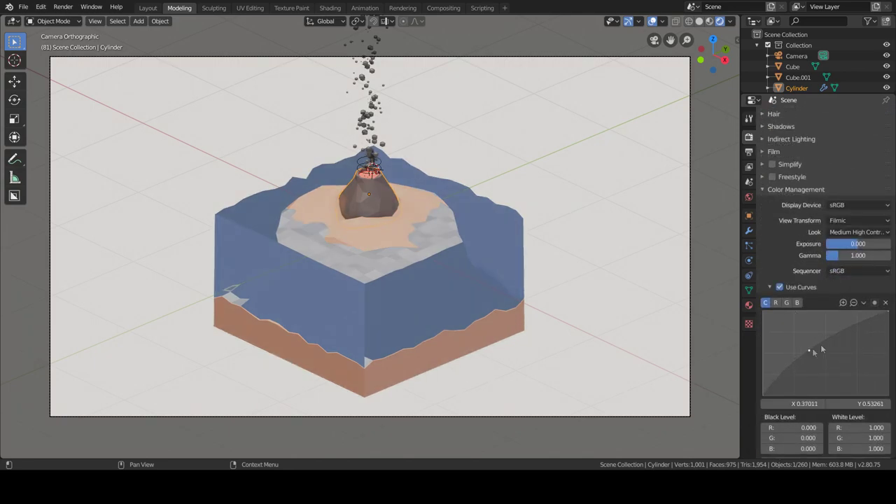
left_click(380, 185)
left_click(749, 305)
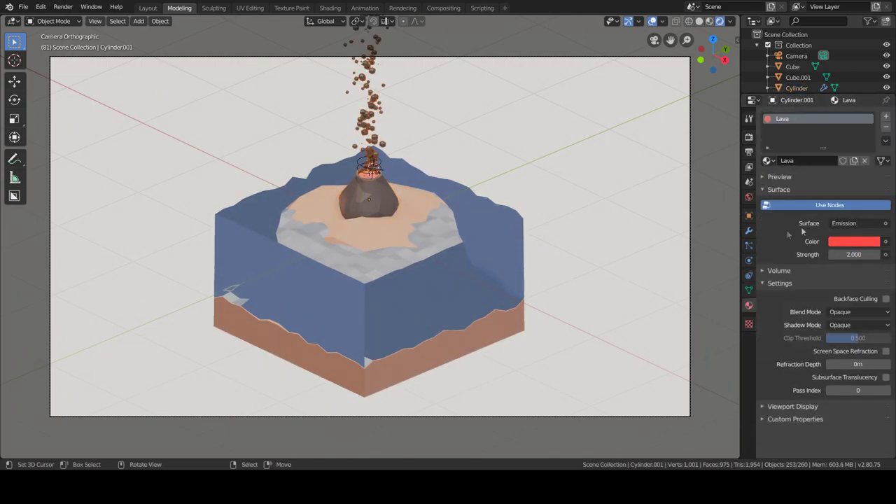
Step: Set the Lava Emission strength to 3.000
scroll(641, 166, "up", 3)
left_click(866, 254)
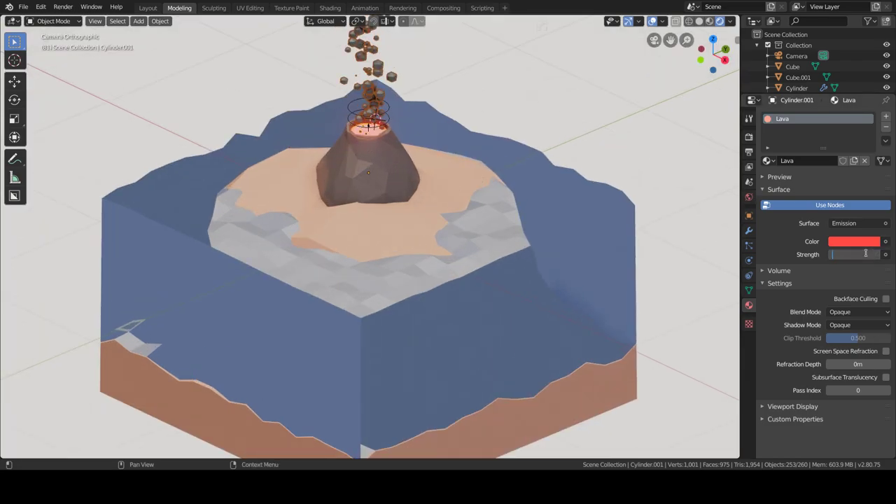
type("3.000")
scroll(540, 214, "down", 5)
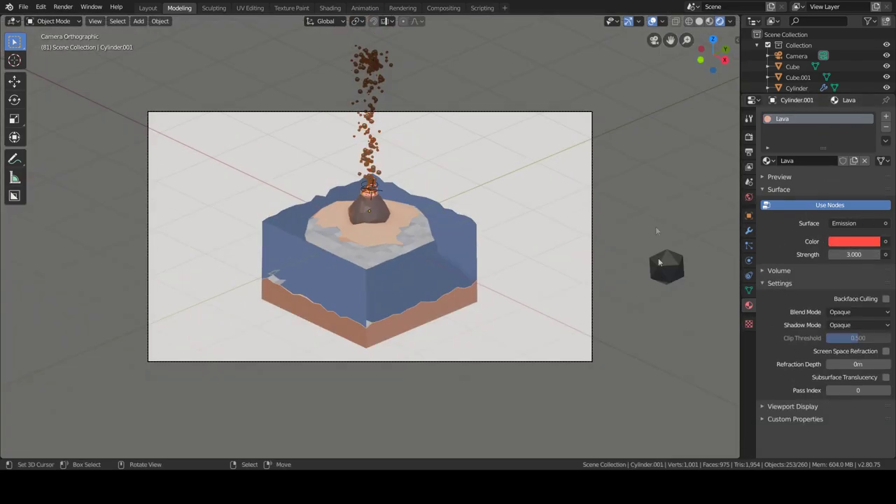
Step: Darken the icosphere rock's base colour to grey and render the final image
left_click(659, 262)
left_click(854, 266)
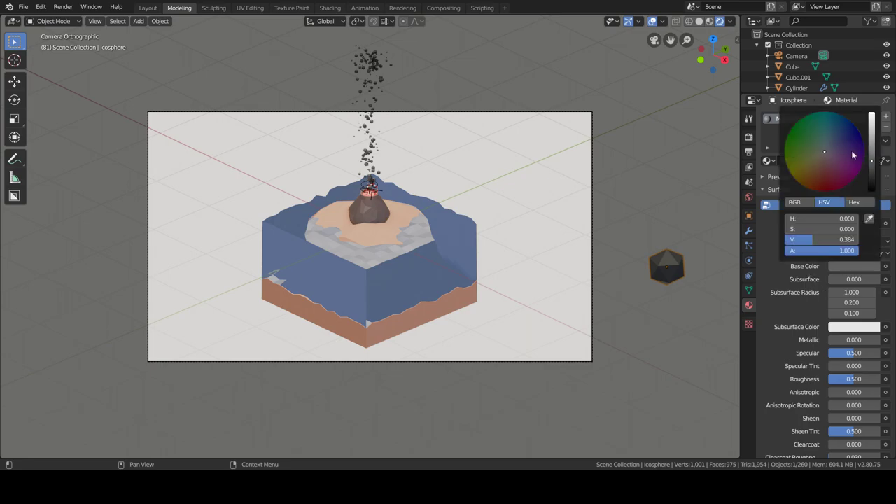
scroll(547, 240, "up", 3)
scroll(547, 241, "down", 3)
left_click(63, 7)
left_click(84, 18)
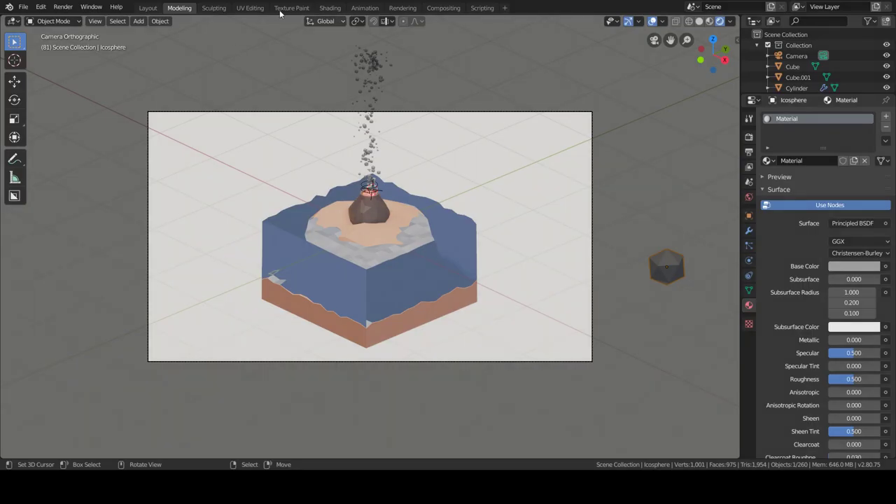